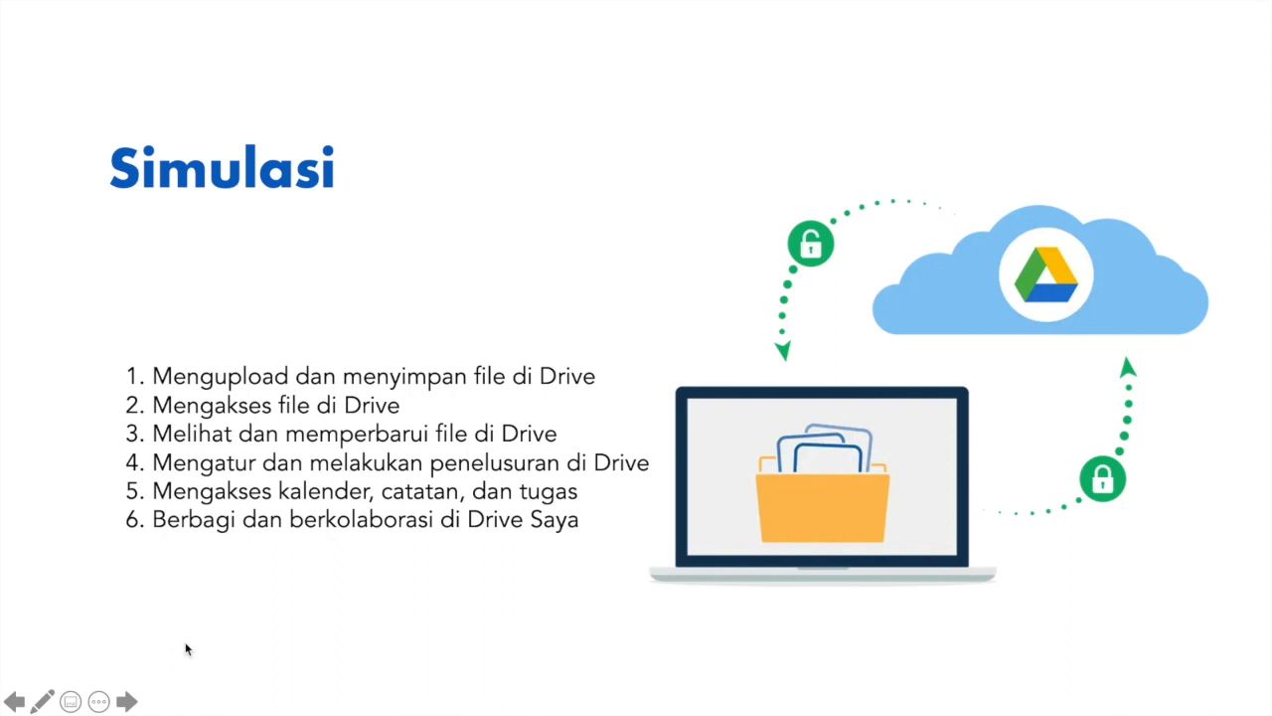
# Advance the slideshow from the Simulasi overview to the 'Mengupload dan menyimpan file' slide
pyautogui.click(127, 702)
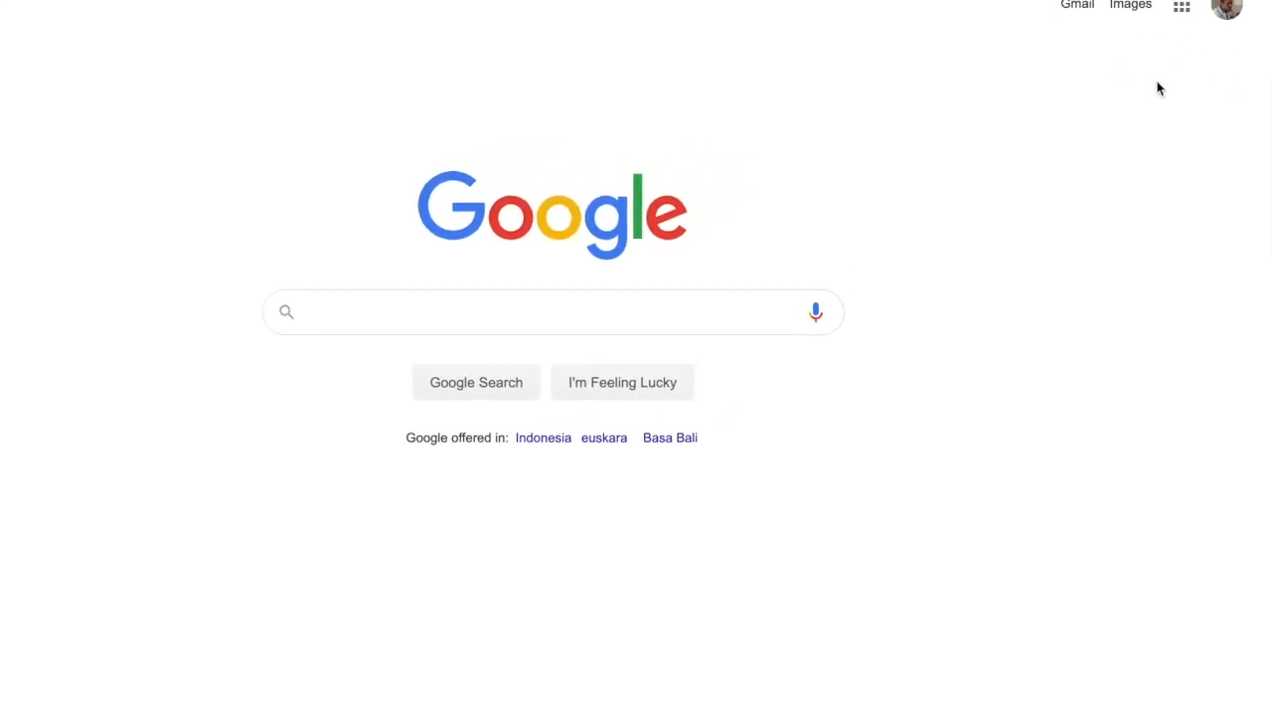
# Go from Google Search to Google Drive's My Drive through the Google apps grid
pyautogui.click(1180, 10)
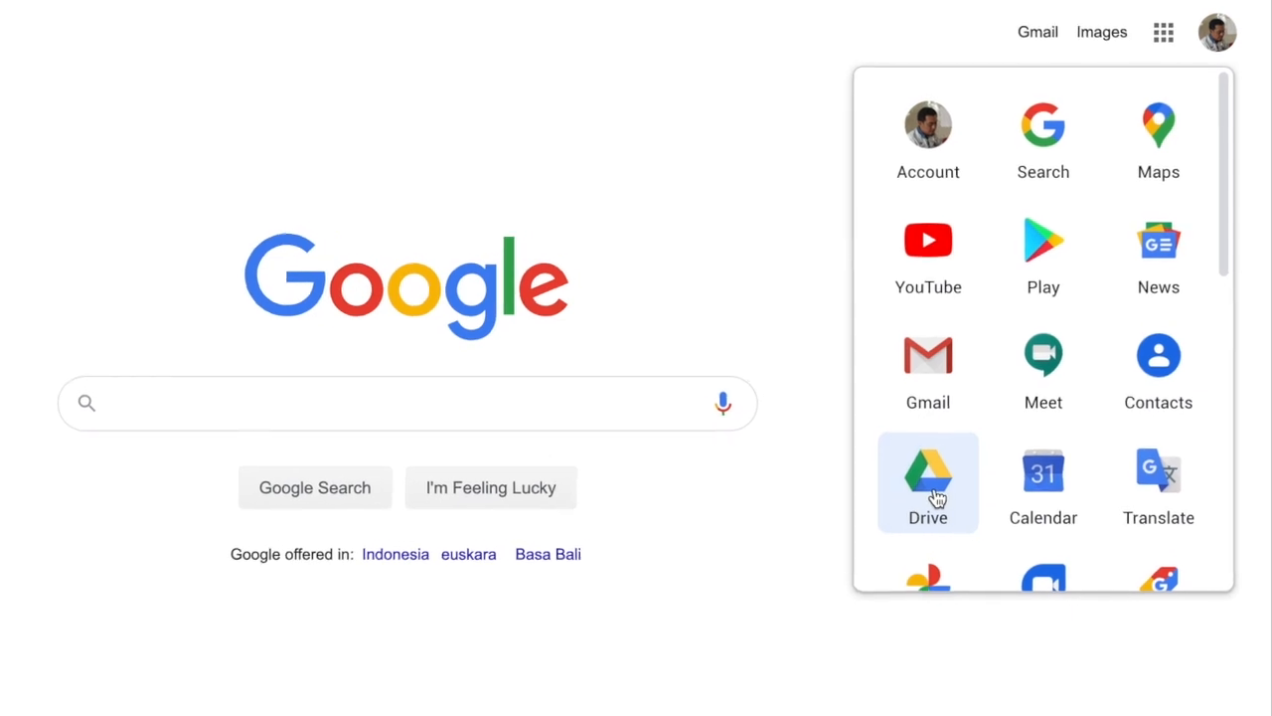
pyautogui.click(925, 502)
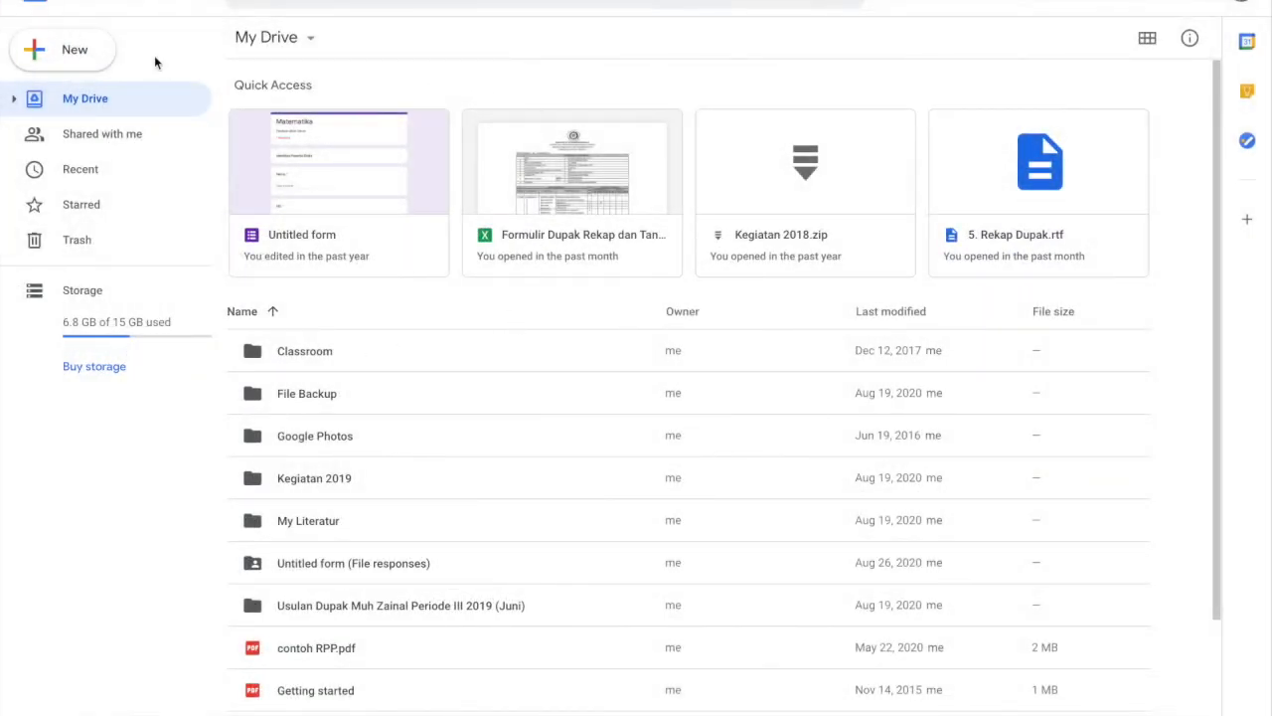
# Upload contoh RPP.pdf from the Documents folder into My Drive with File upload
pyautogui.click(67, 52)
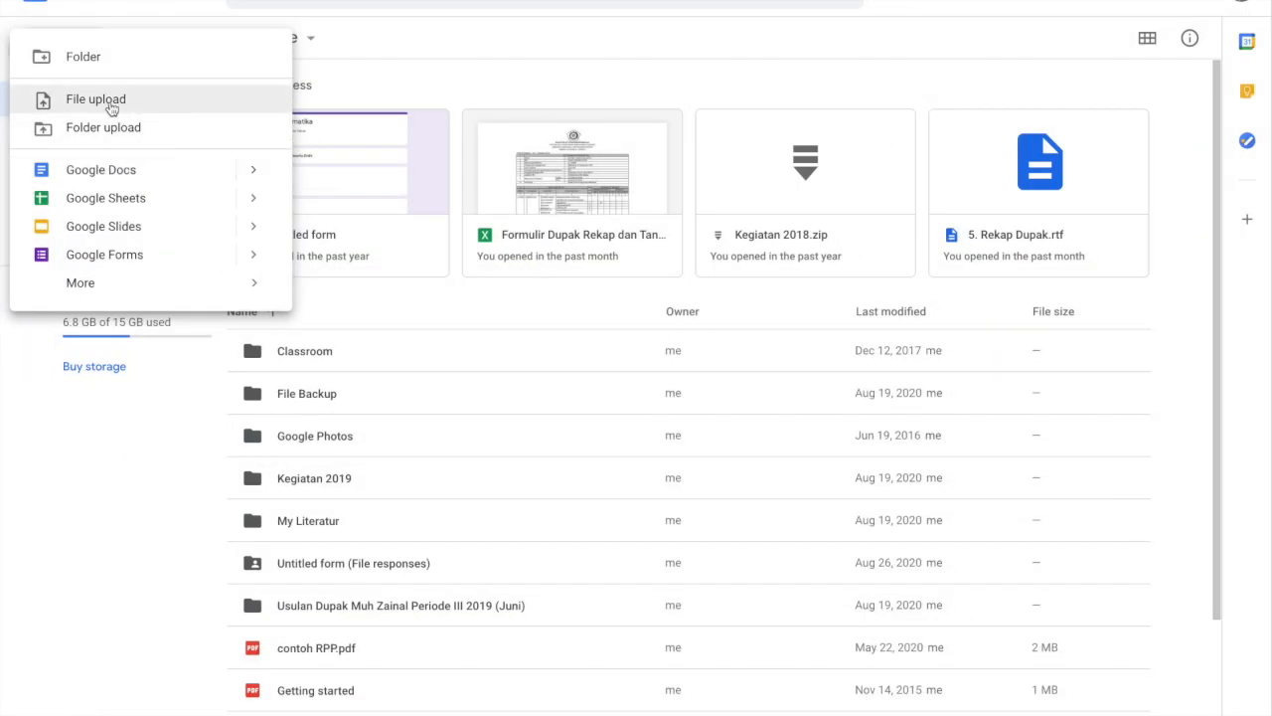
pyautogui.click(111, 108)
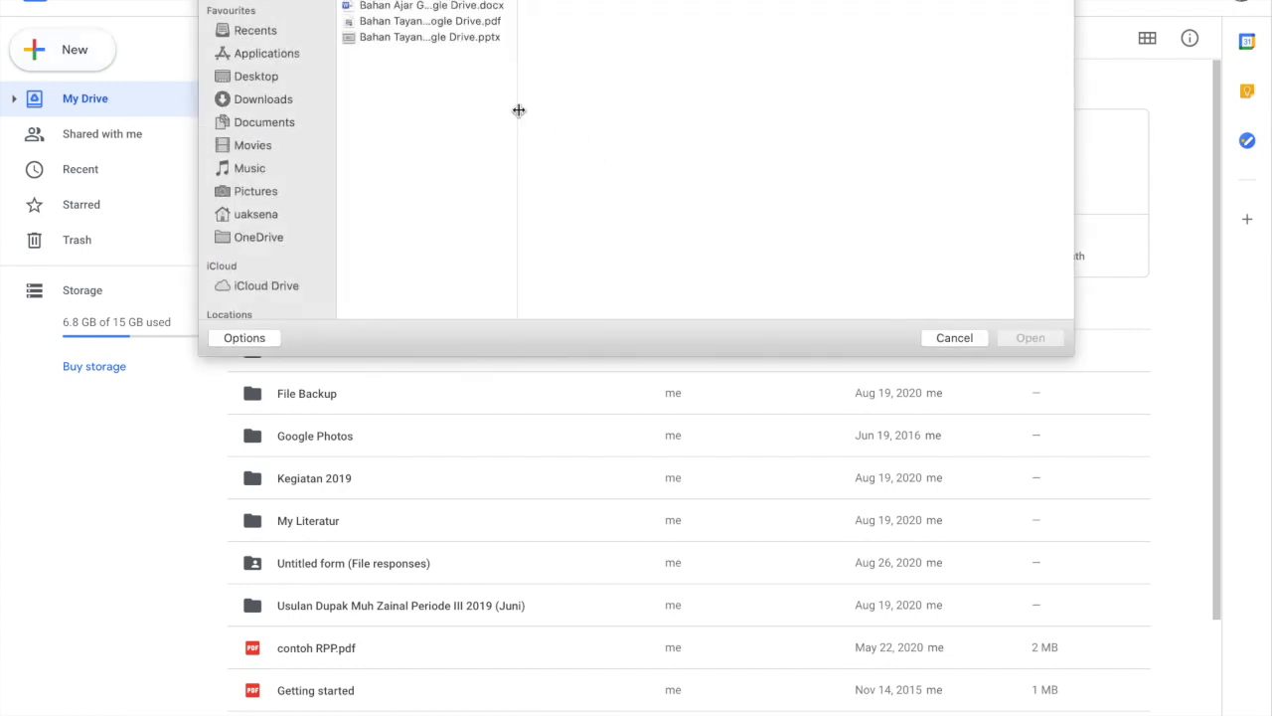
pyautogui.click(285, 122)
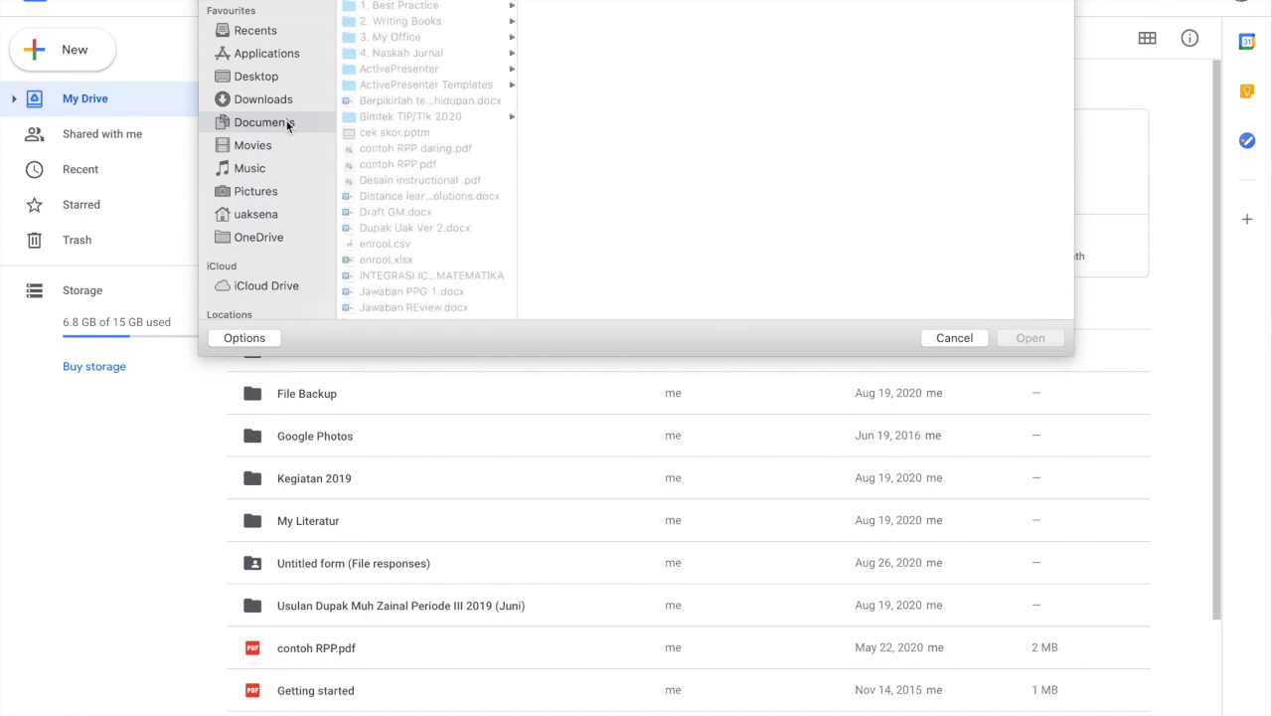
pyautogui.click(397, 165)
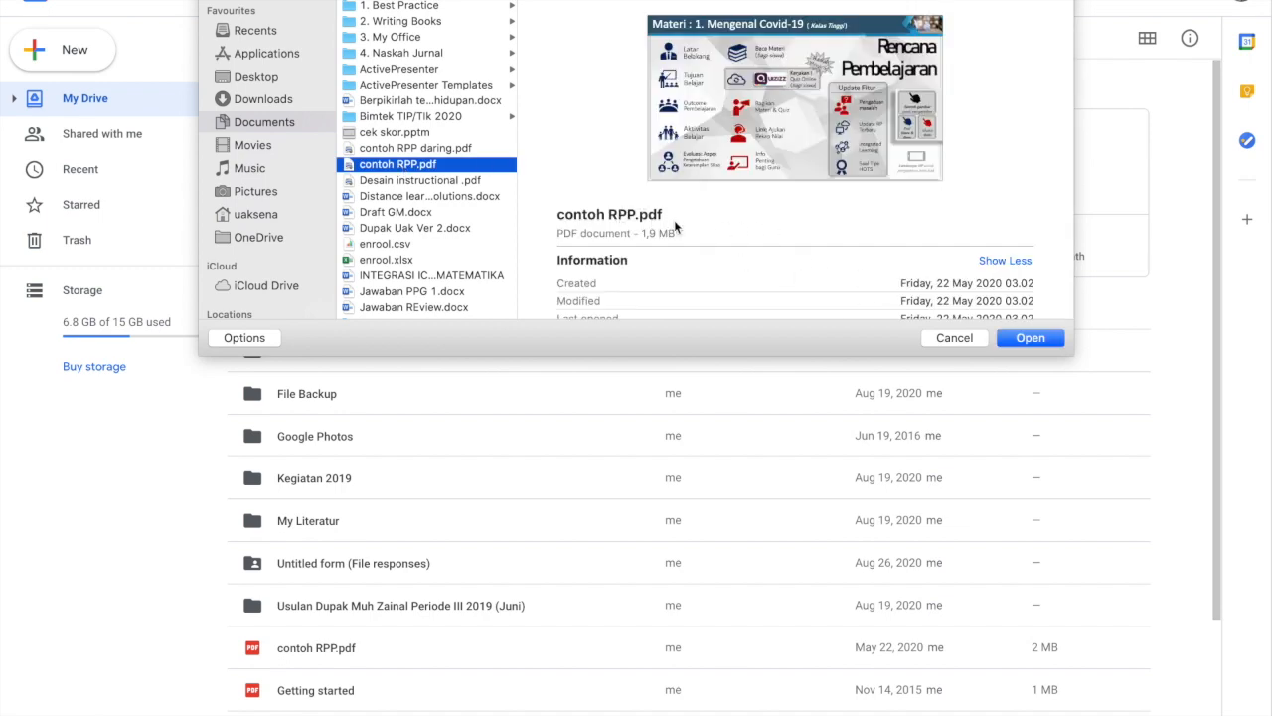
pyautogui.click(1031, 338)
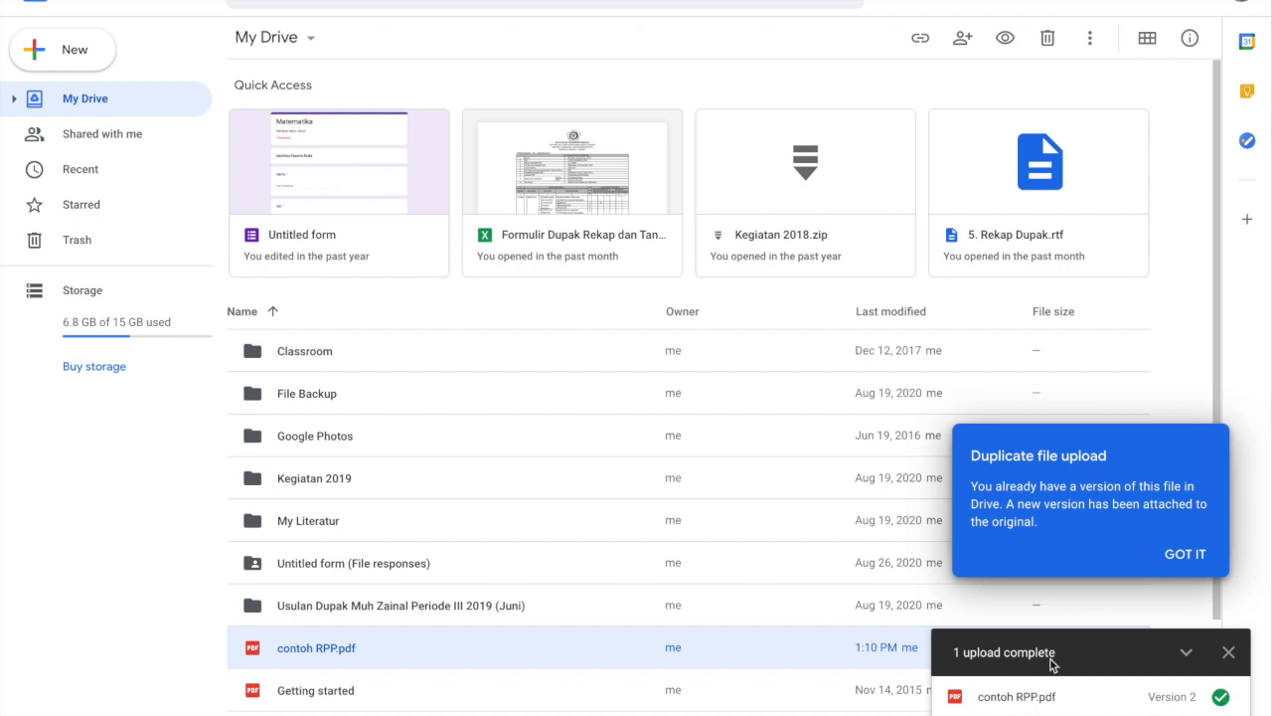
# Preview contoh RPP.pdf in Drive and dismiss the Duplicate file upload notice
pyautogui.click(1230, 653)
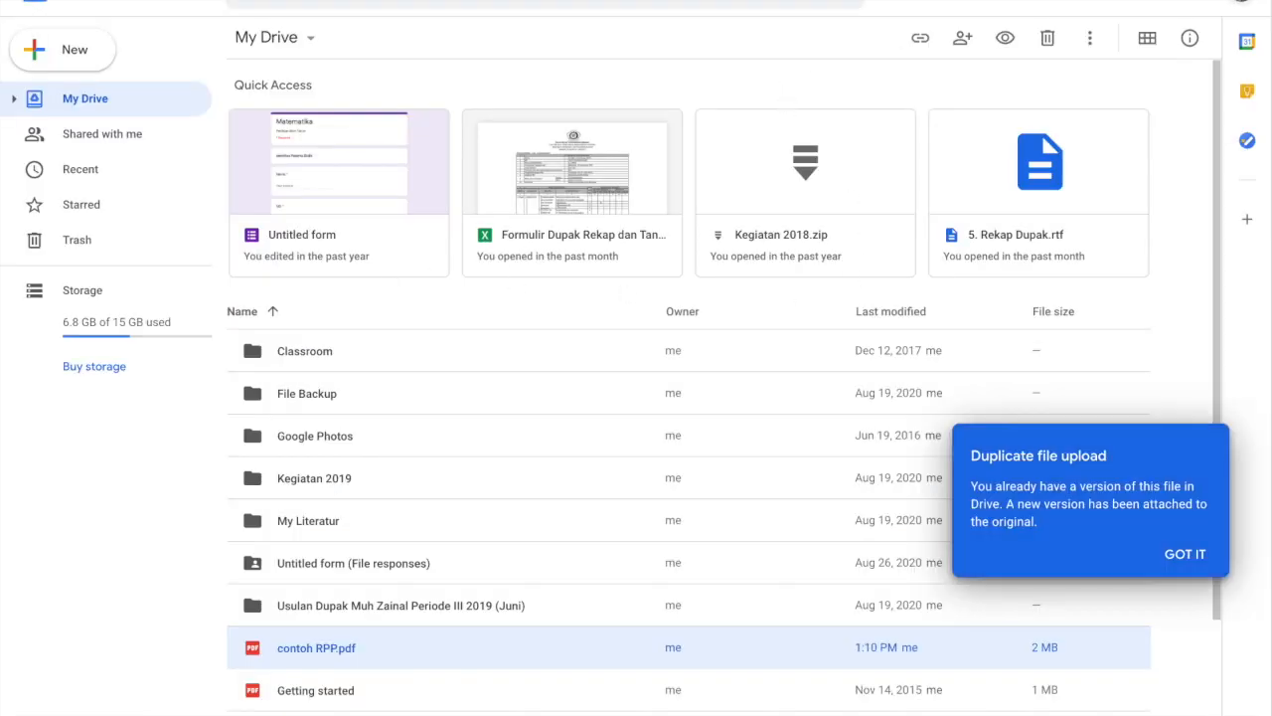
pyautogui.click(1209, 3)
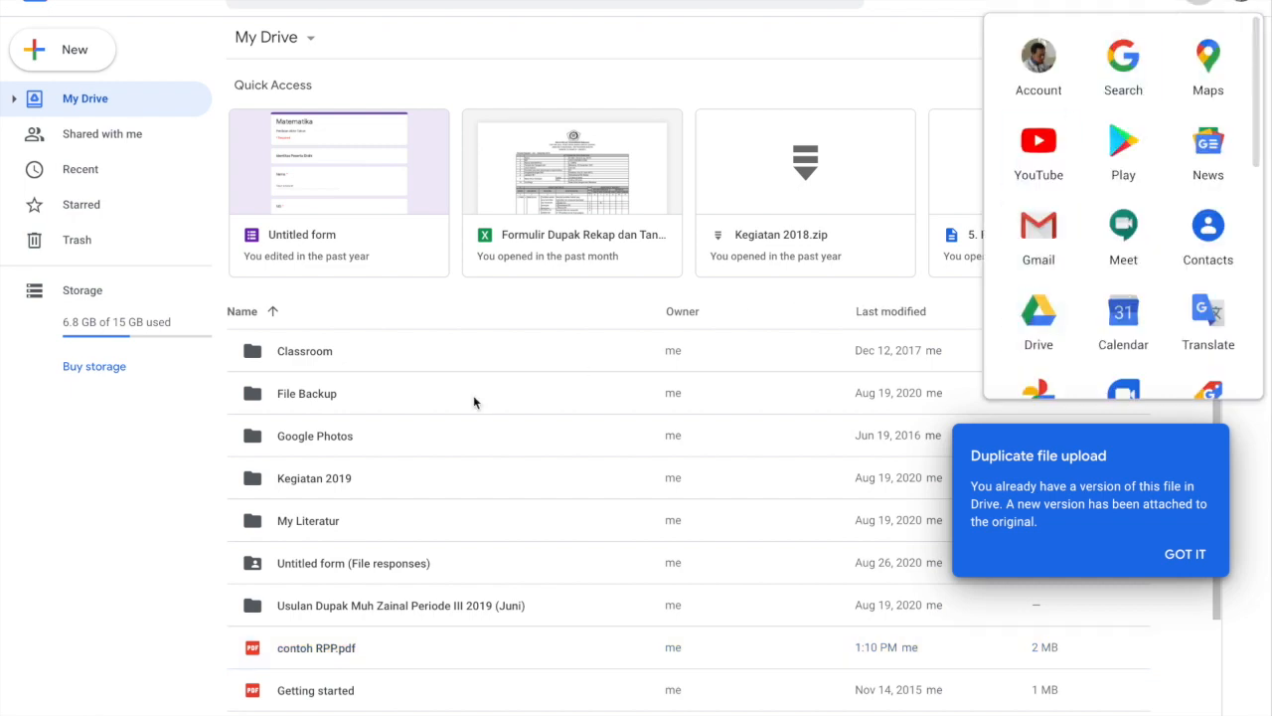
pyautogui.scroll(-2, 363, 597)
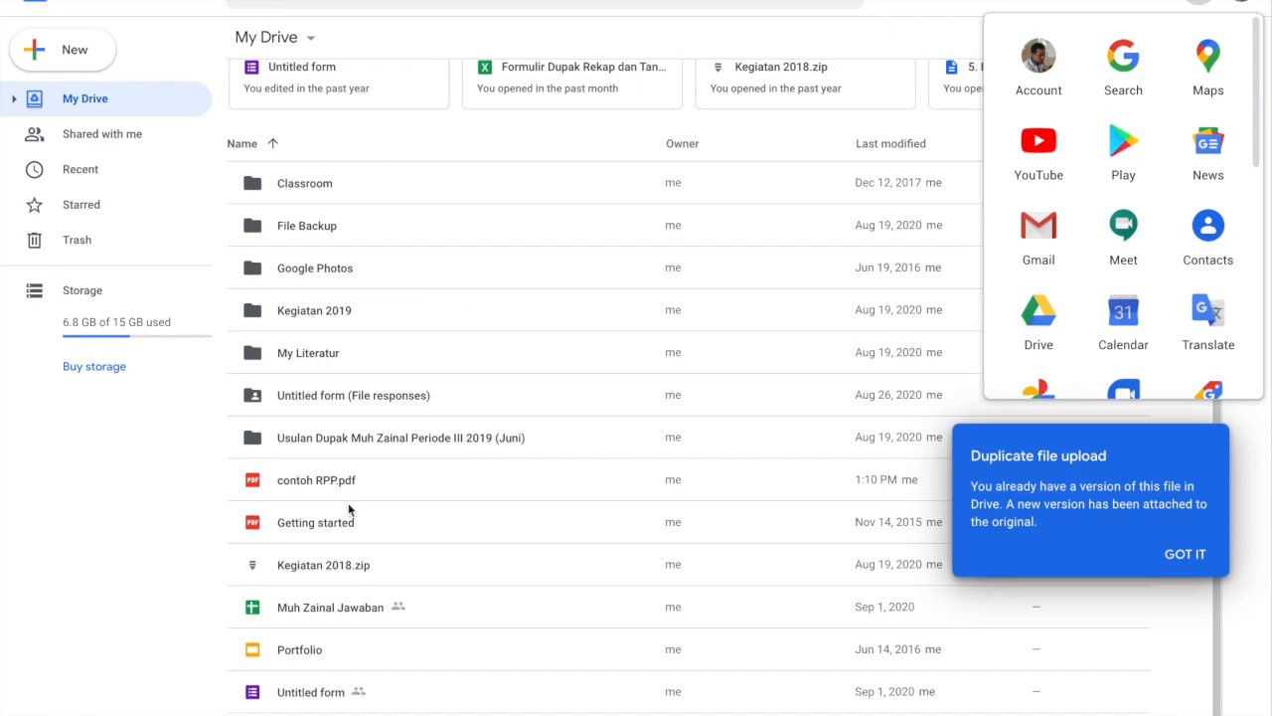
pyautogui.scroll(3, 348, 483)
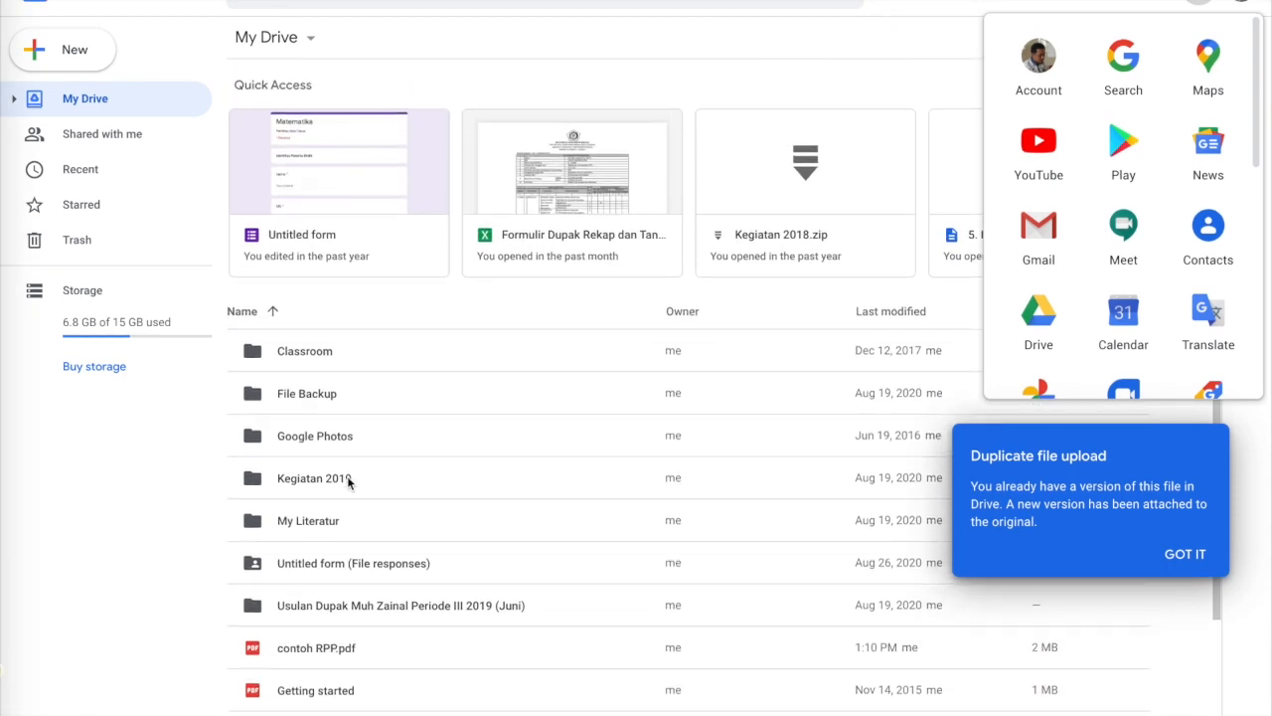
pyautogui.scroll(-2, 347, 475)
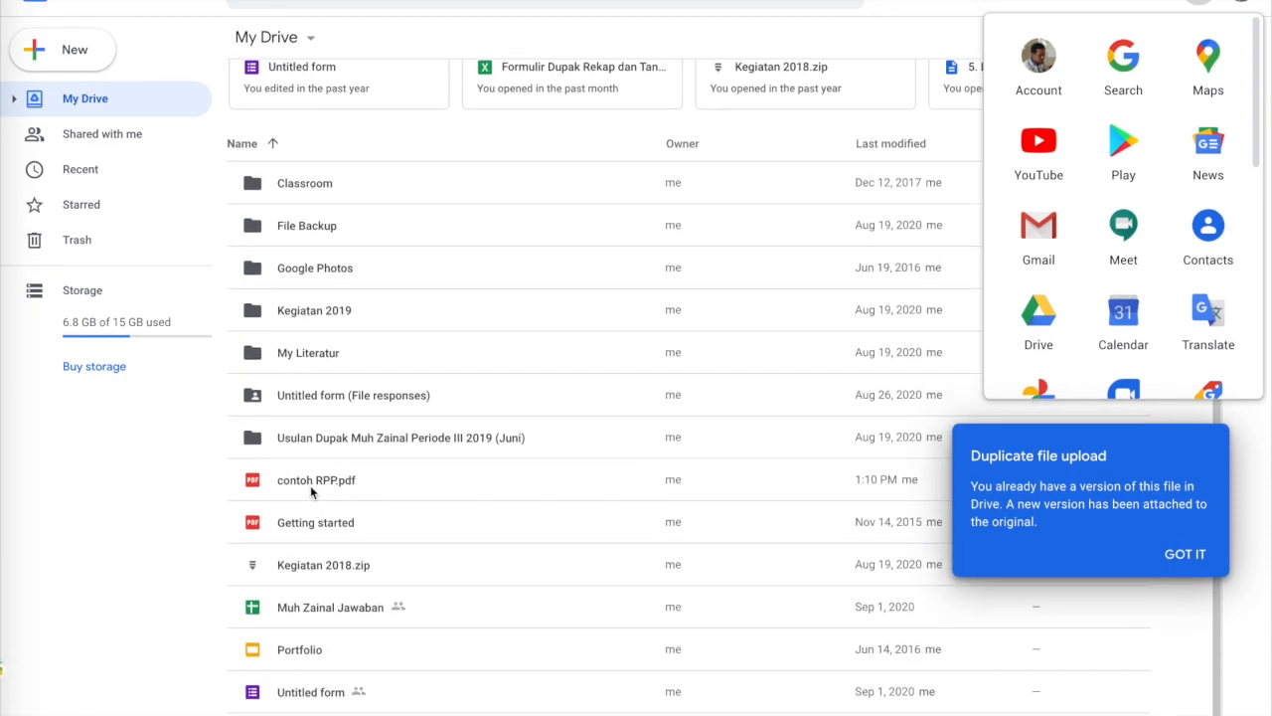
pyautogui.click(309, 491)
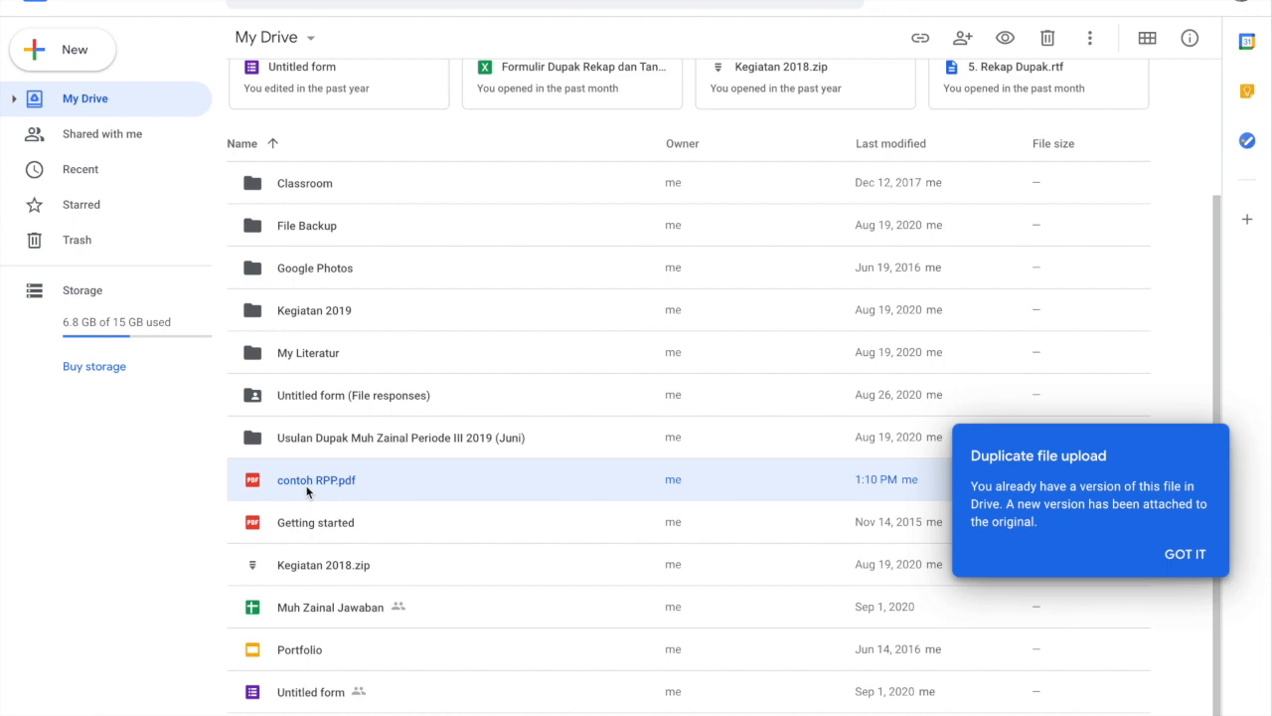
pyautogui.doubleClick(320, 482)
pyautogui.click(1196, 555)
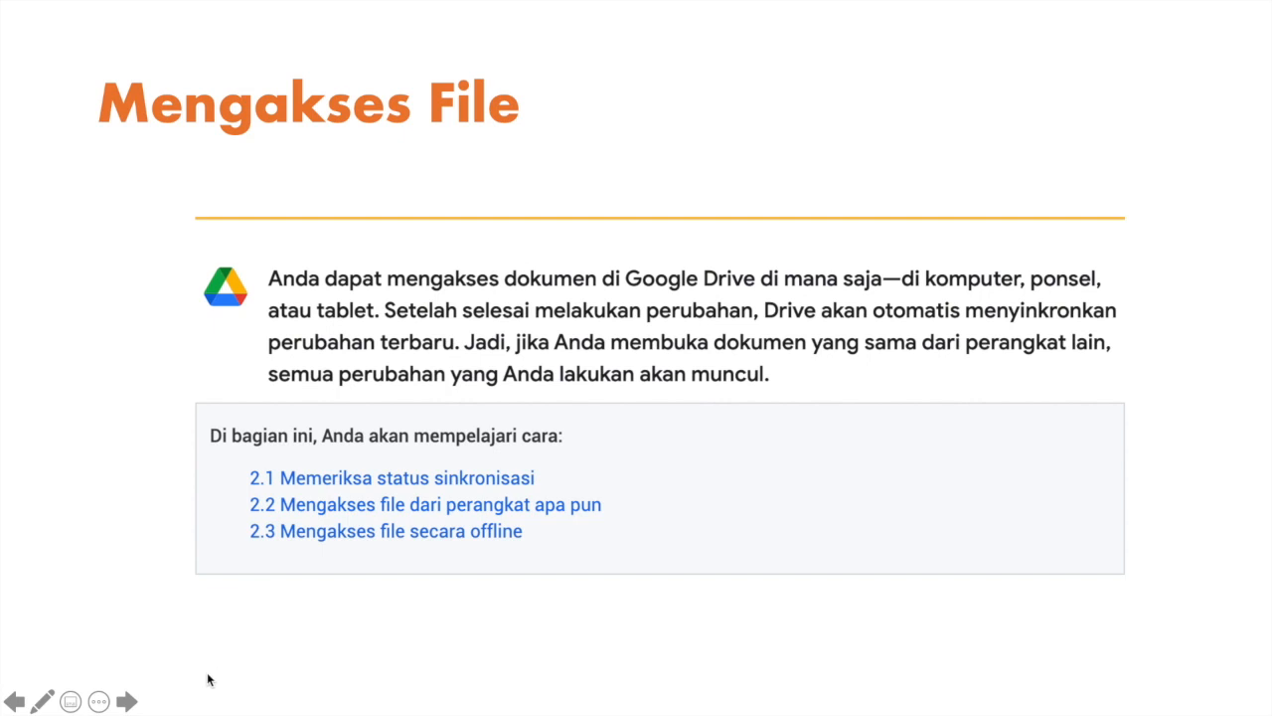
# Advance to the 'Melihat dan Memperbaharui file' slide and reveal its sections 3.1–3.5
pyautogui.click(130, 701)
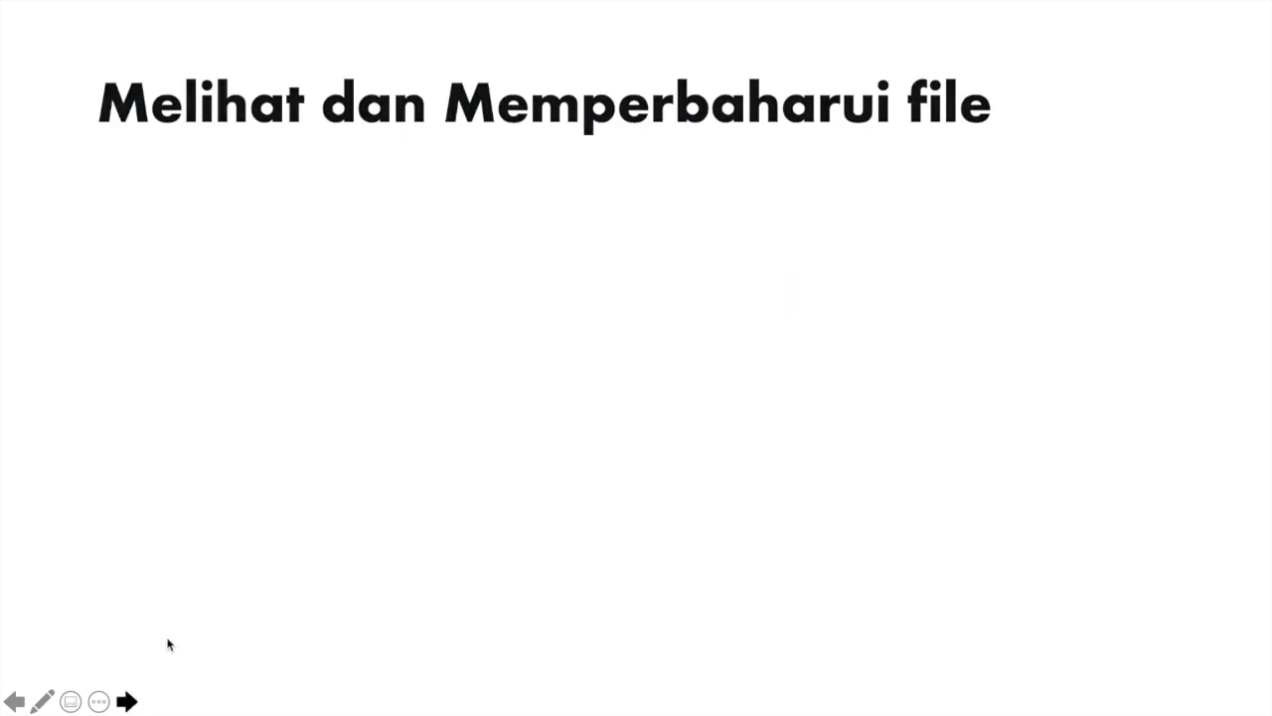
pyautogui.click(306, 414)
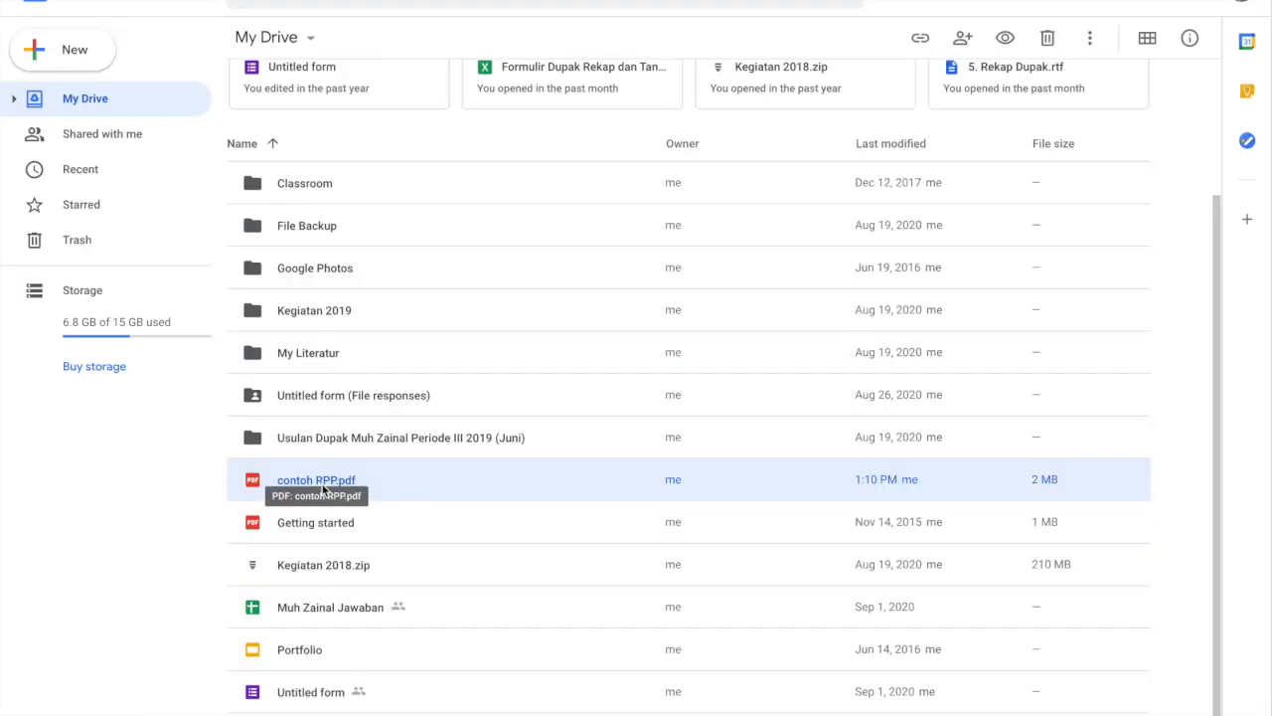
# Rename contoh RPP.pdf to Latih 1.pdf, remove it, then undo the removal
pyautogui.rightClick(323, 489)
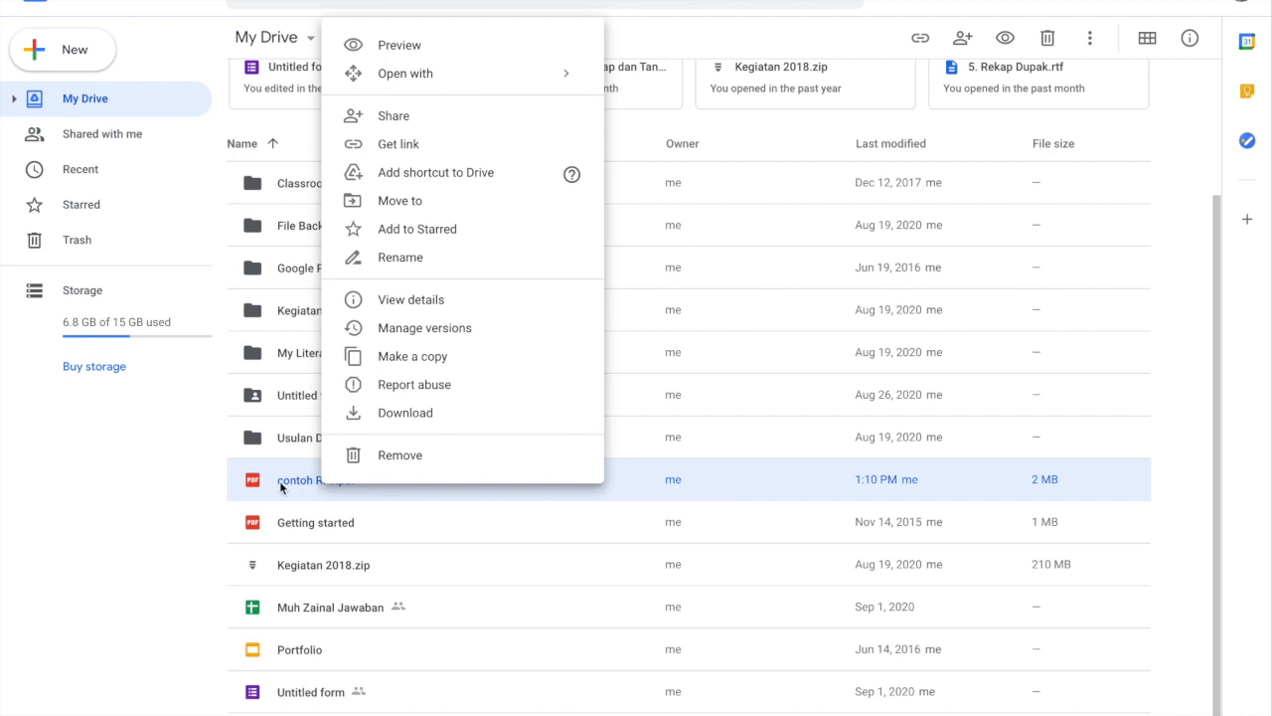
pyautogui.click(280, 483)
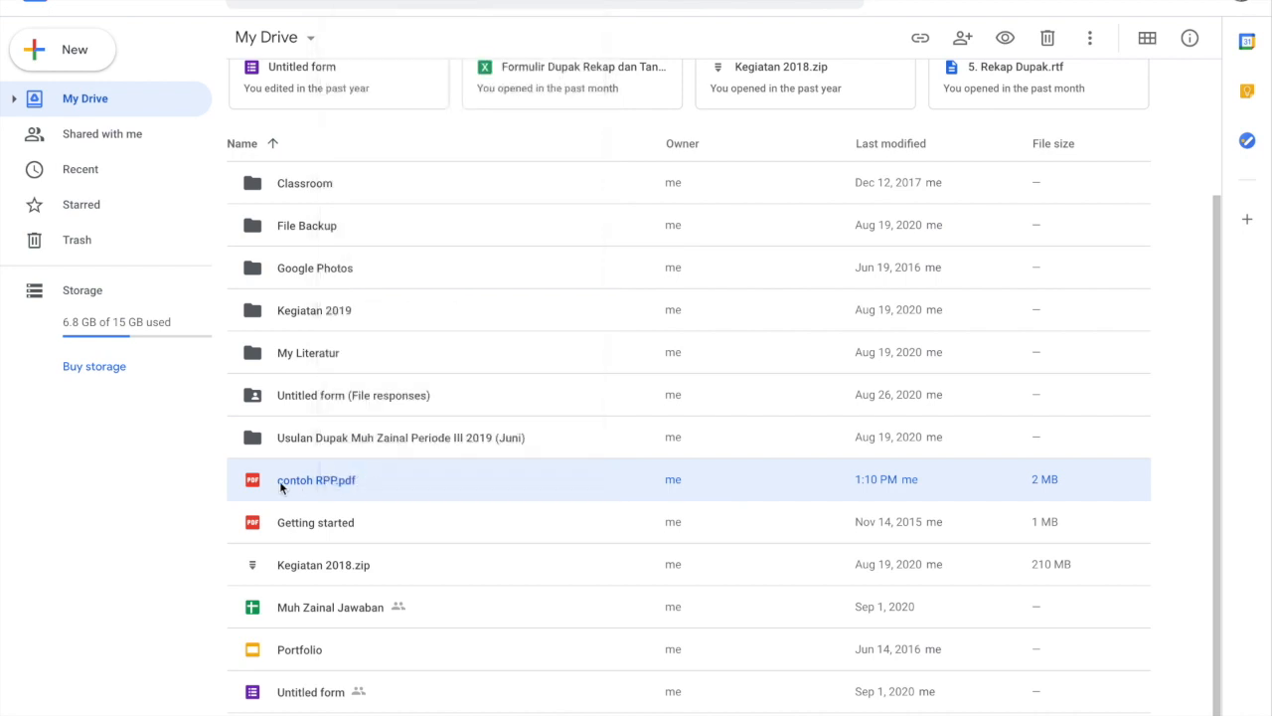
pyautogui.rightClick(389, 483)
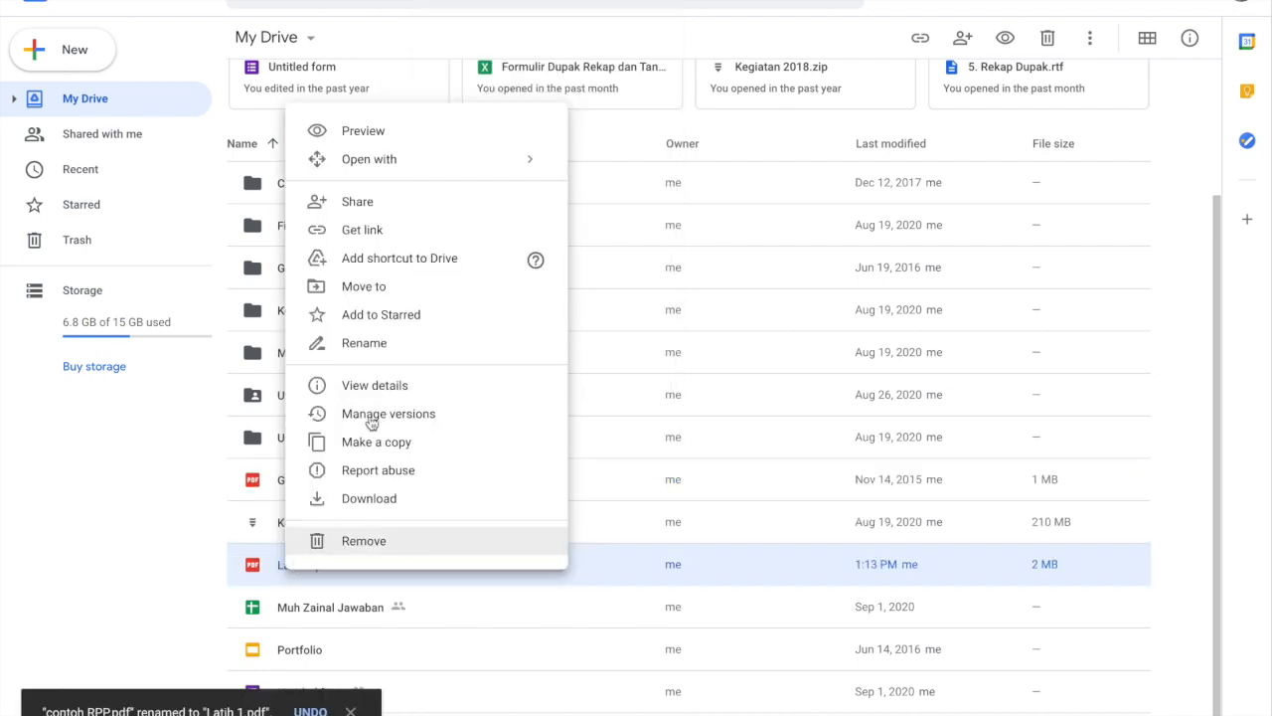
pyautogui.click(364, 542)
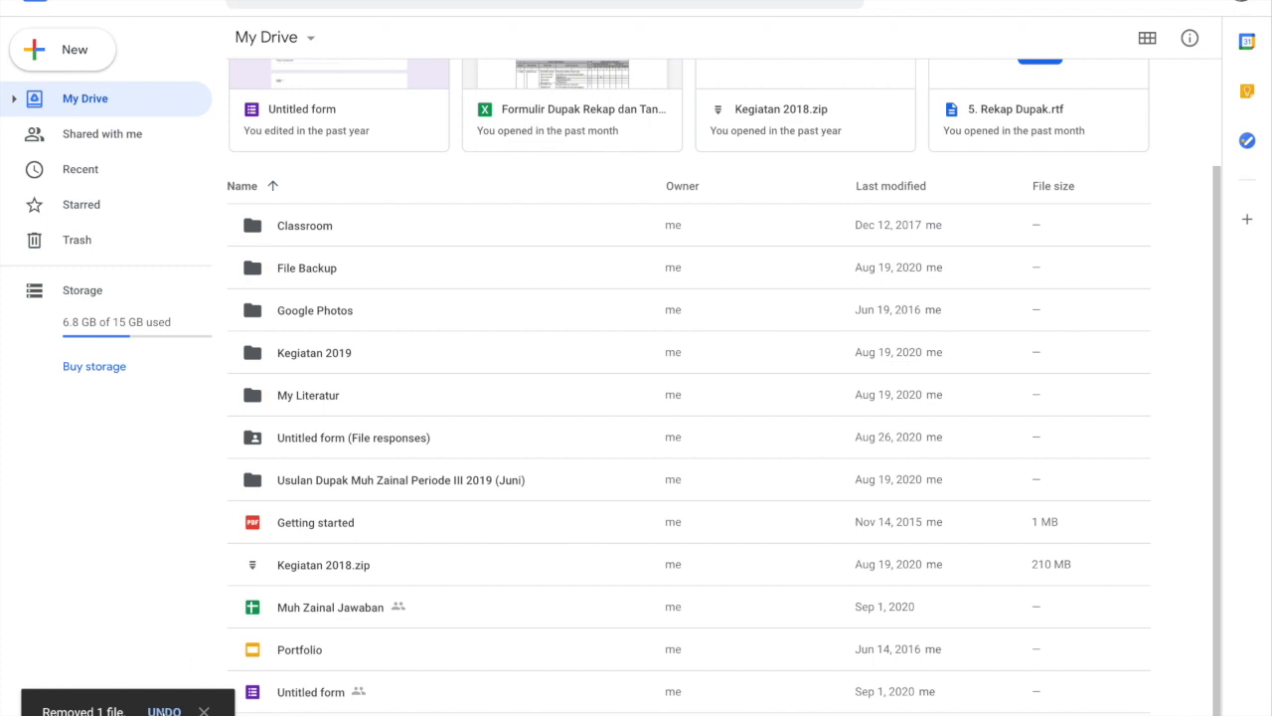
pyautogui.click(164, 711)
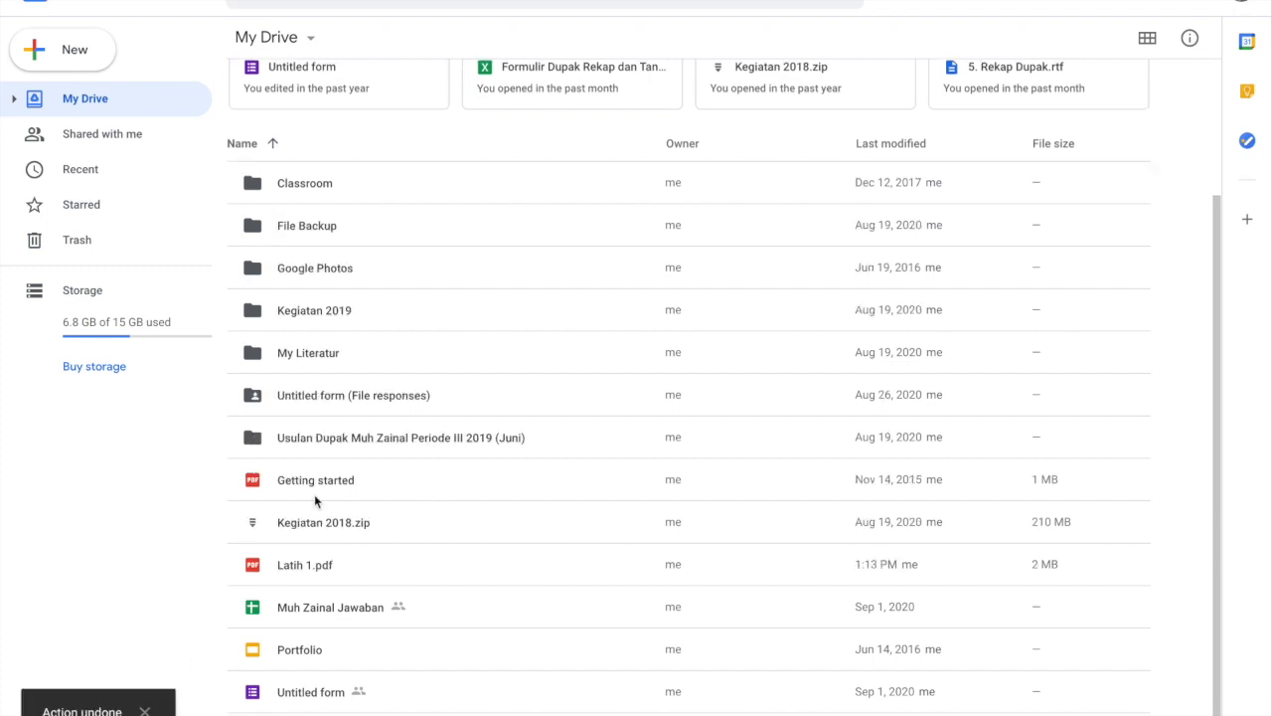
pyautogui.click(298, 566)
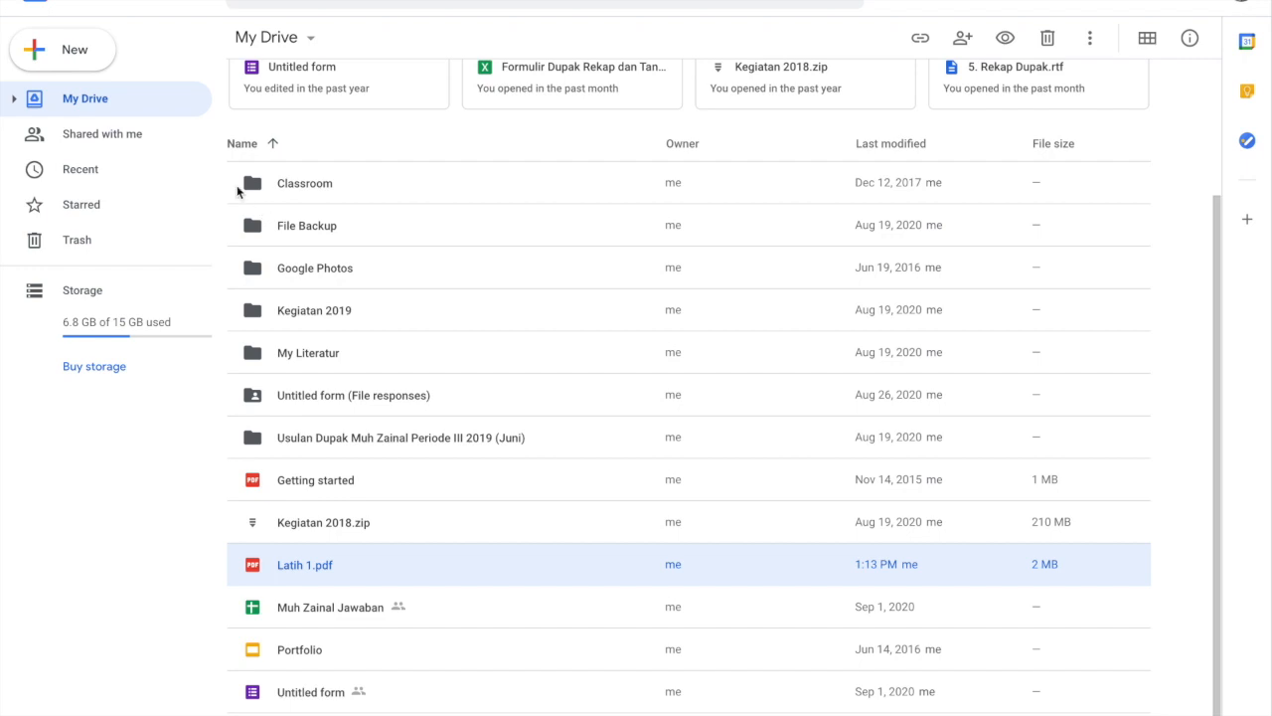
# Create a blank Google Docs letter opening 'Kepada yang terhormat' followed by the recipient line
pyautogui.click(60, 58)
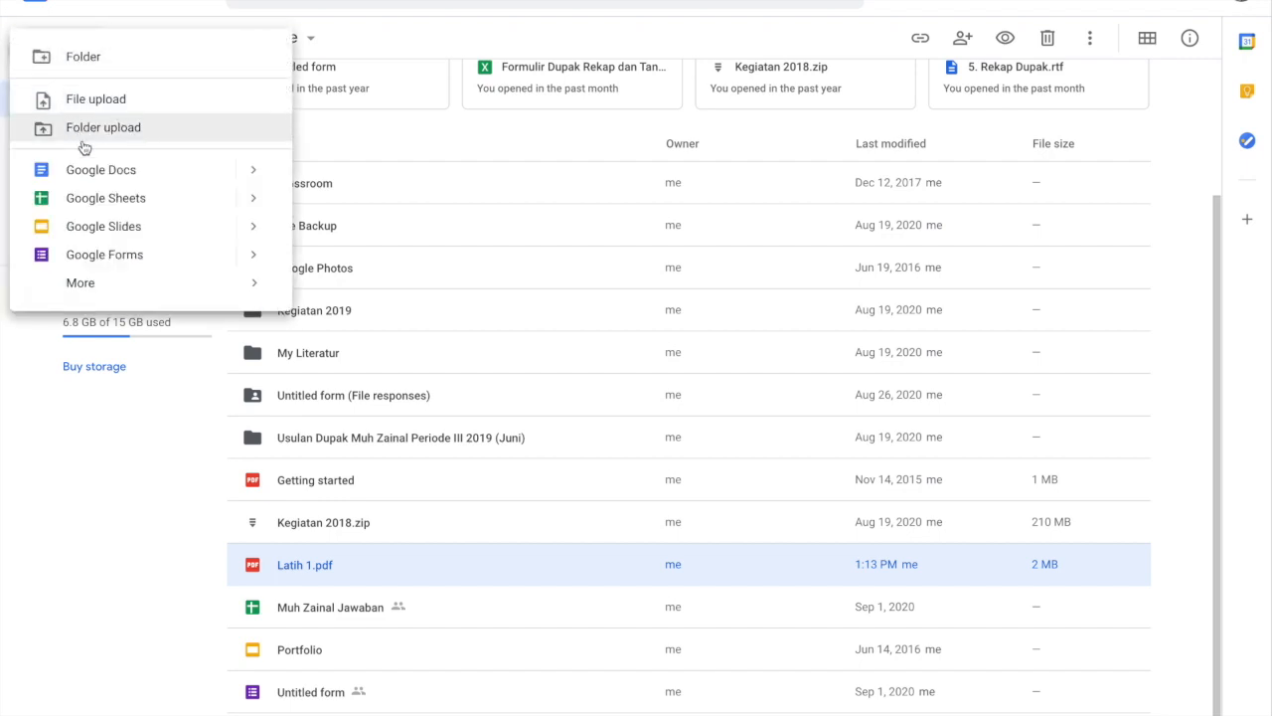
pyautogui.click(103, 170)
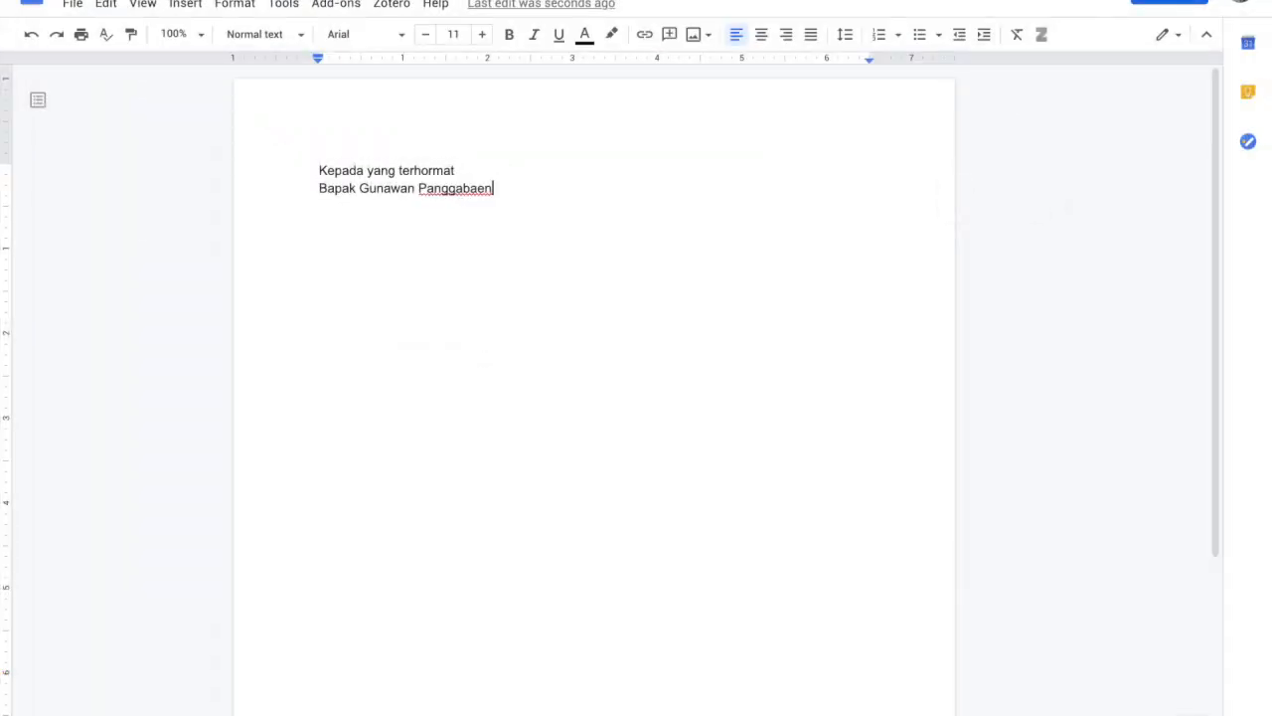
pyautogui.click(76, 220)
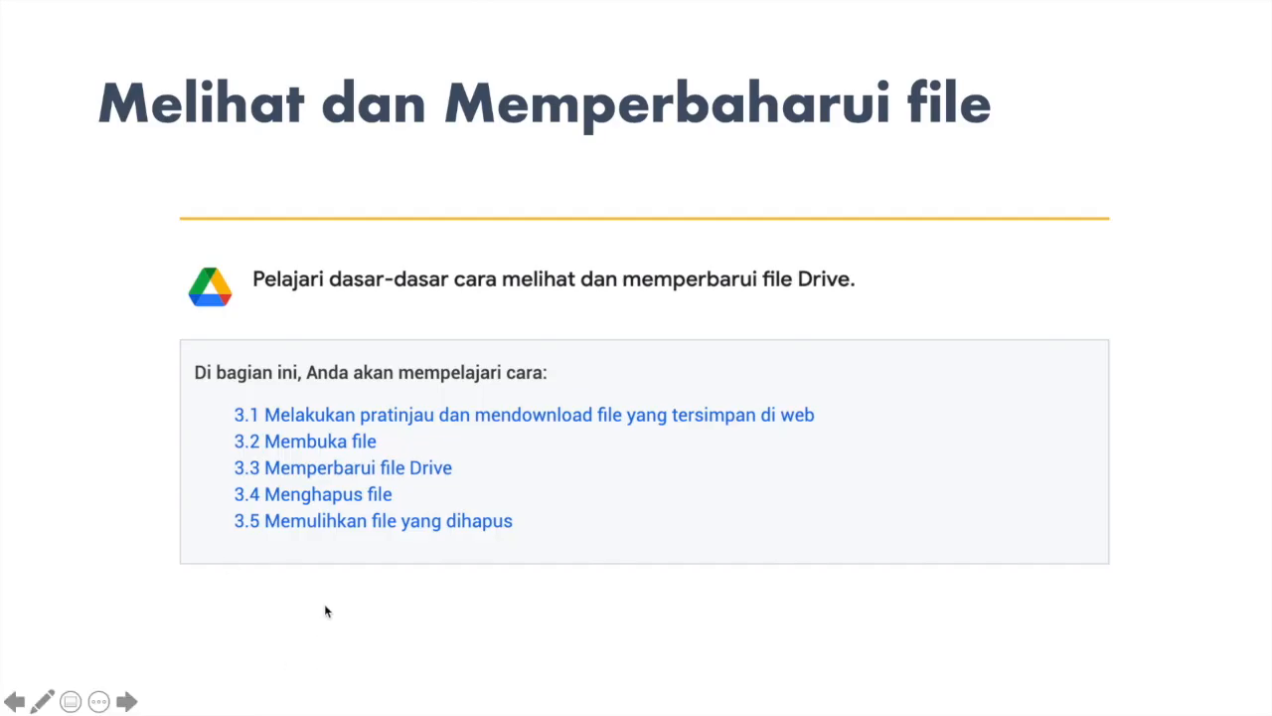
# Advance to the 'Mengatur dan melakukan penelusuran' slide and reveal its topics 4.1–4.5
pyautogui.click(126, 702)
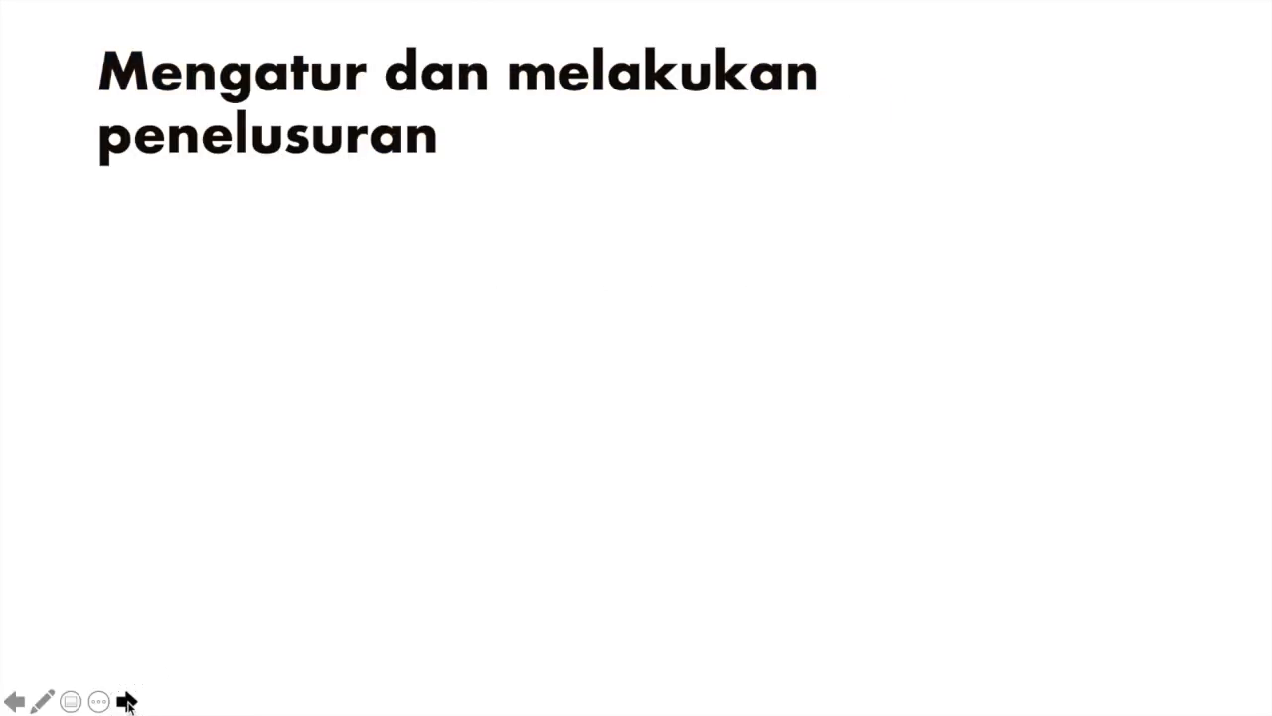
pyautogui.click(467, 464)
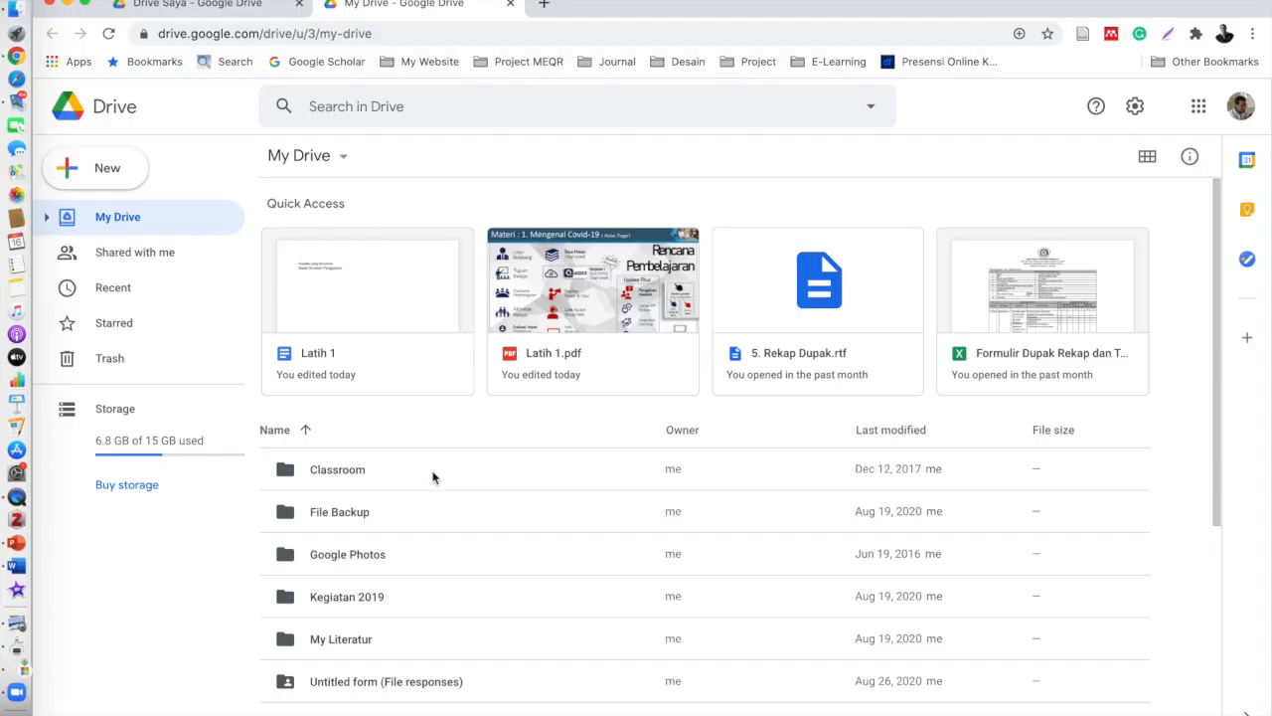
# Make a new My Drive folder named 'Latihan' with New > Folder
pyautogui.scroll(-1, 456, 573)
pyautogui.scroll(-2, 456, 573)
pyautogui.scroll(4, 455, 483)
pyautogui.click(104, 169)
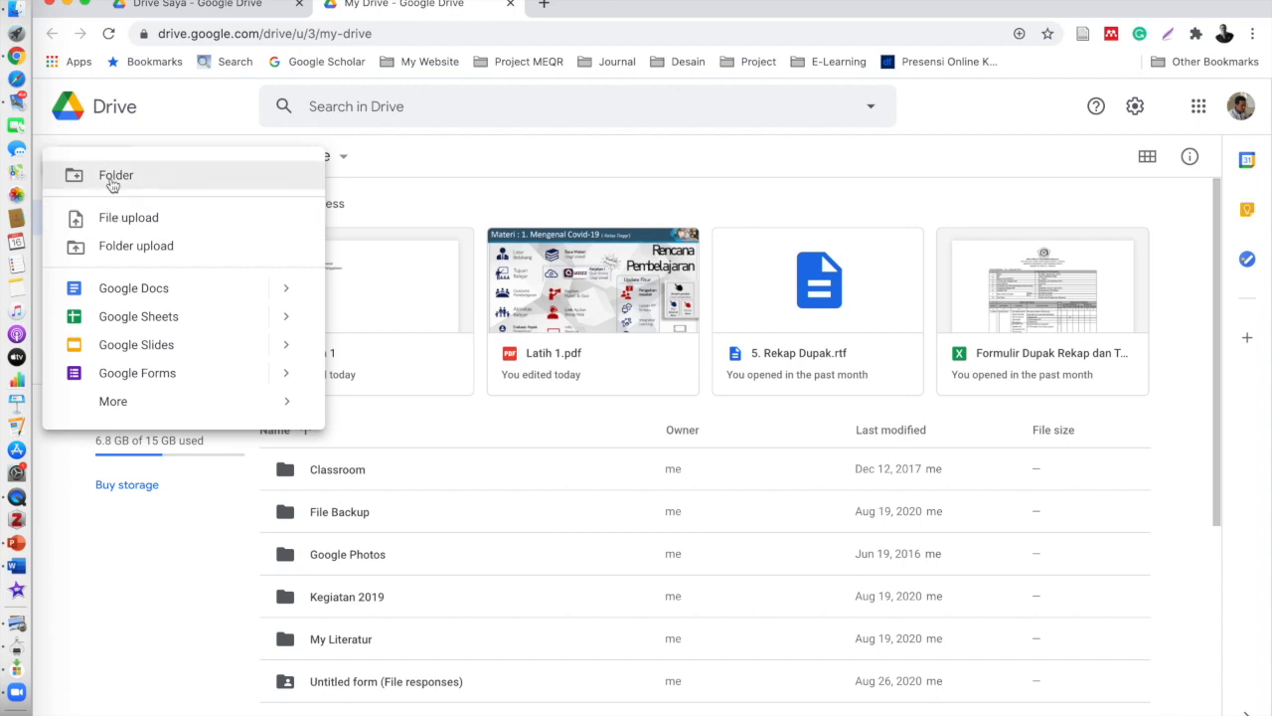
pyautogui.click(113, 185)
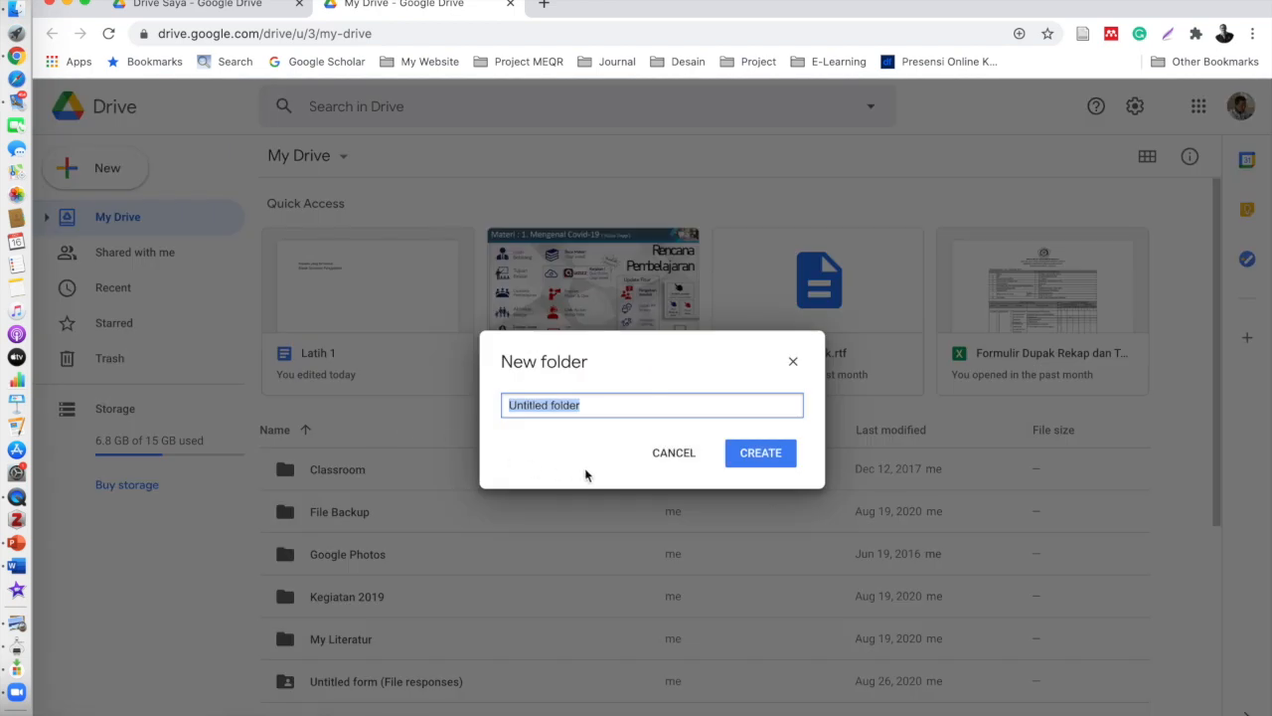
pyautogui.write('Latihan')
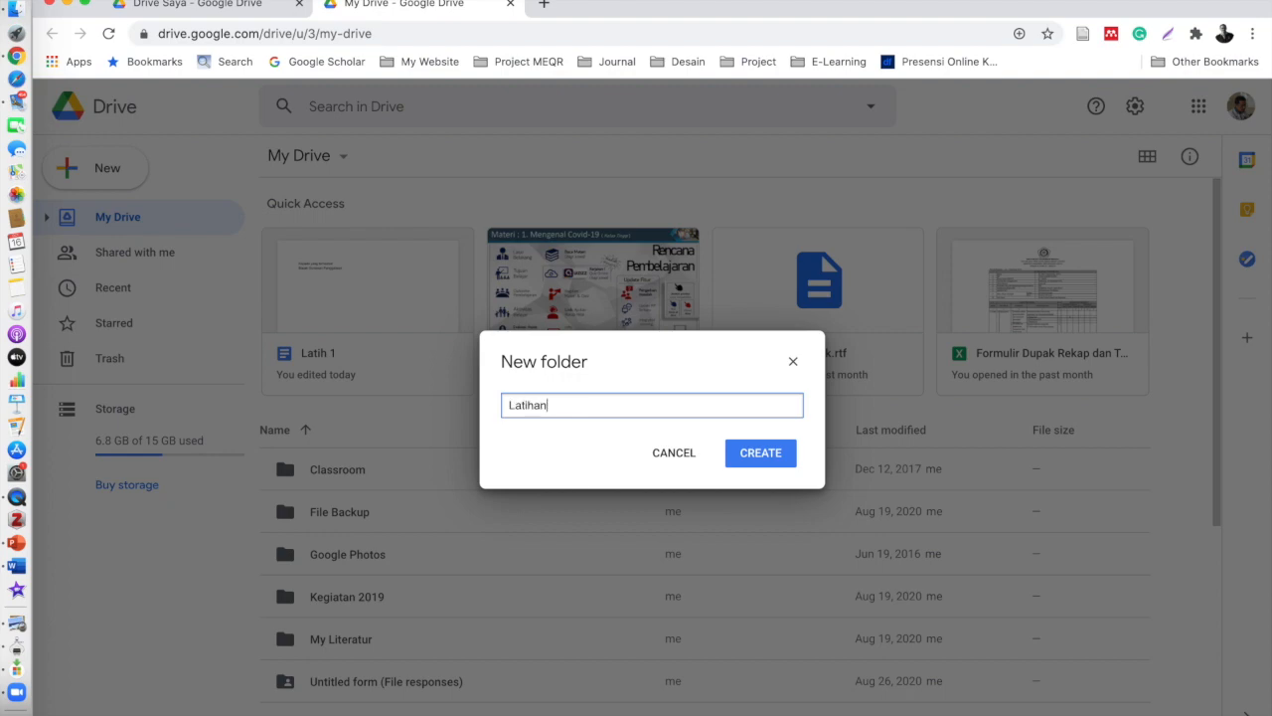
pyautogui.click(761, 453)
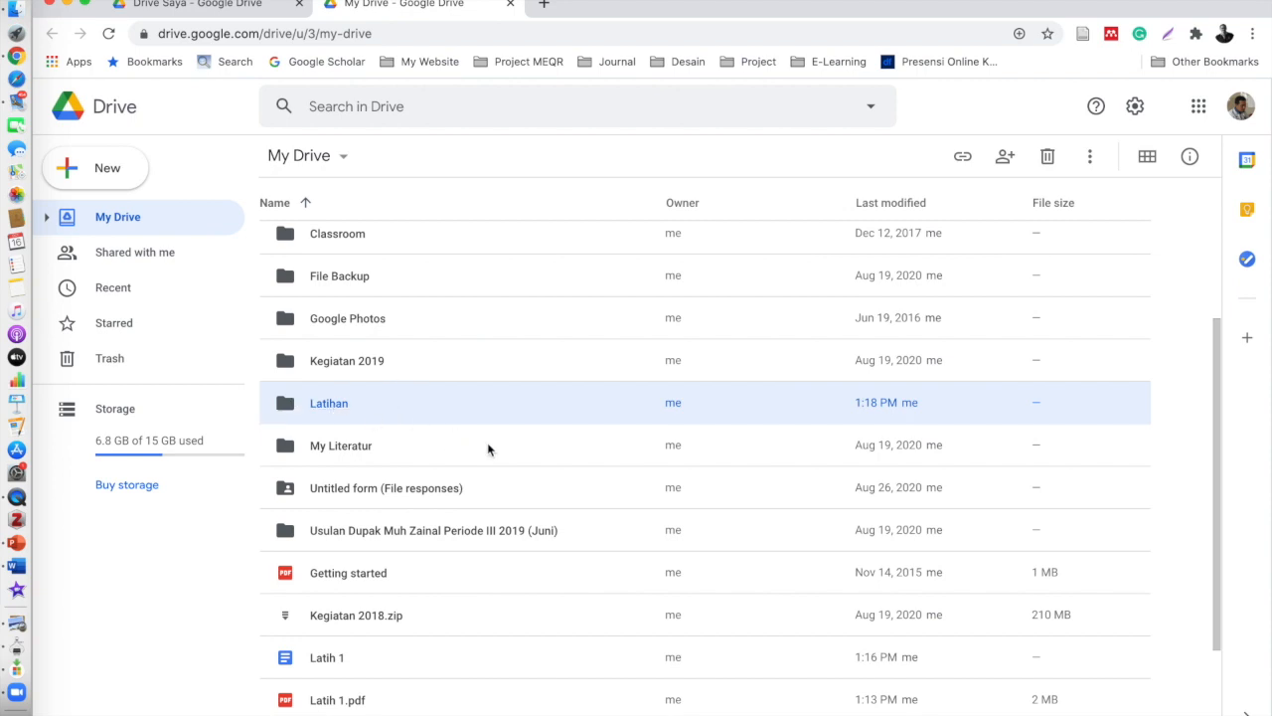
# Drag both the Latih 1 document and Latih 1.pdf onto the Latihan folder
pyautogui.click(314, 660)
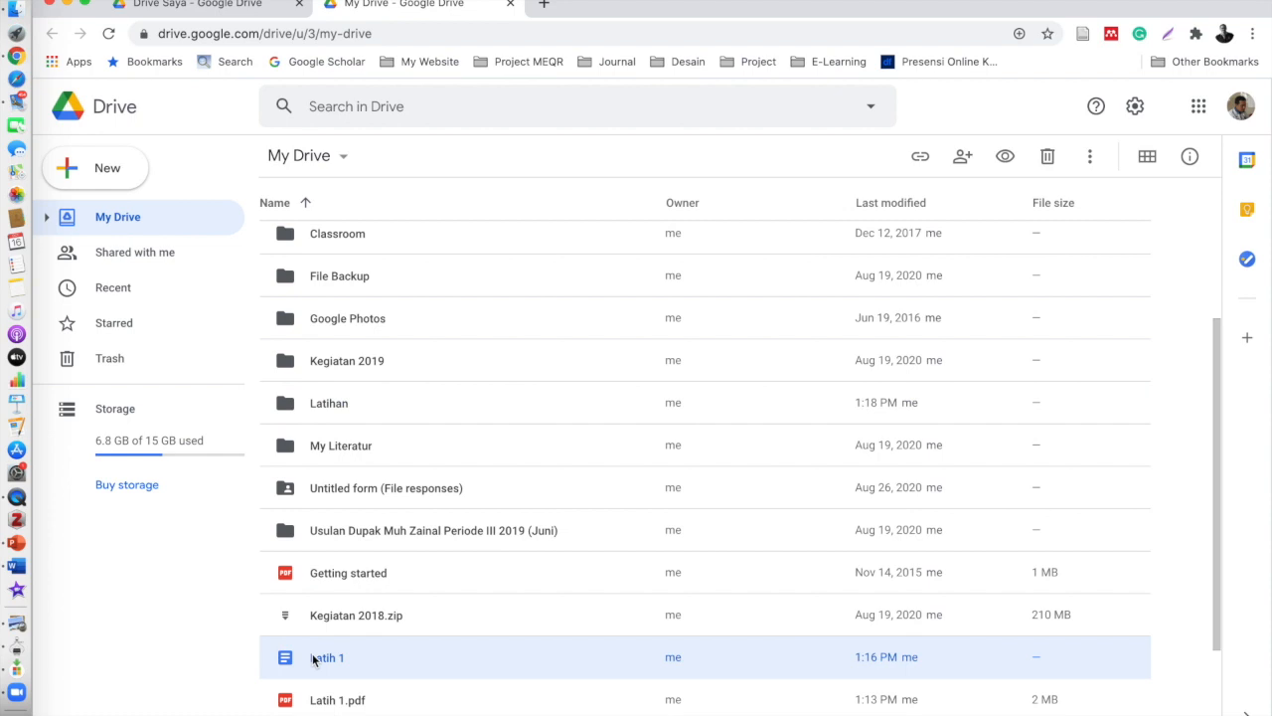
pyautogui.click(284, 661)
pyautogui.moveTo(283, 661); pyautogui.dragTo(316, 415)
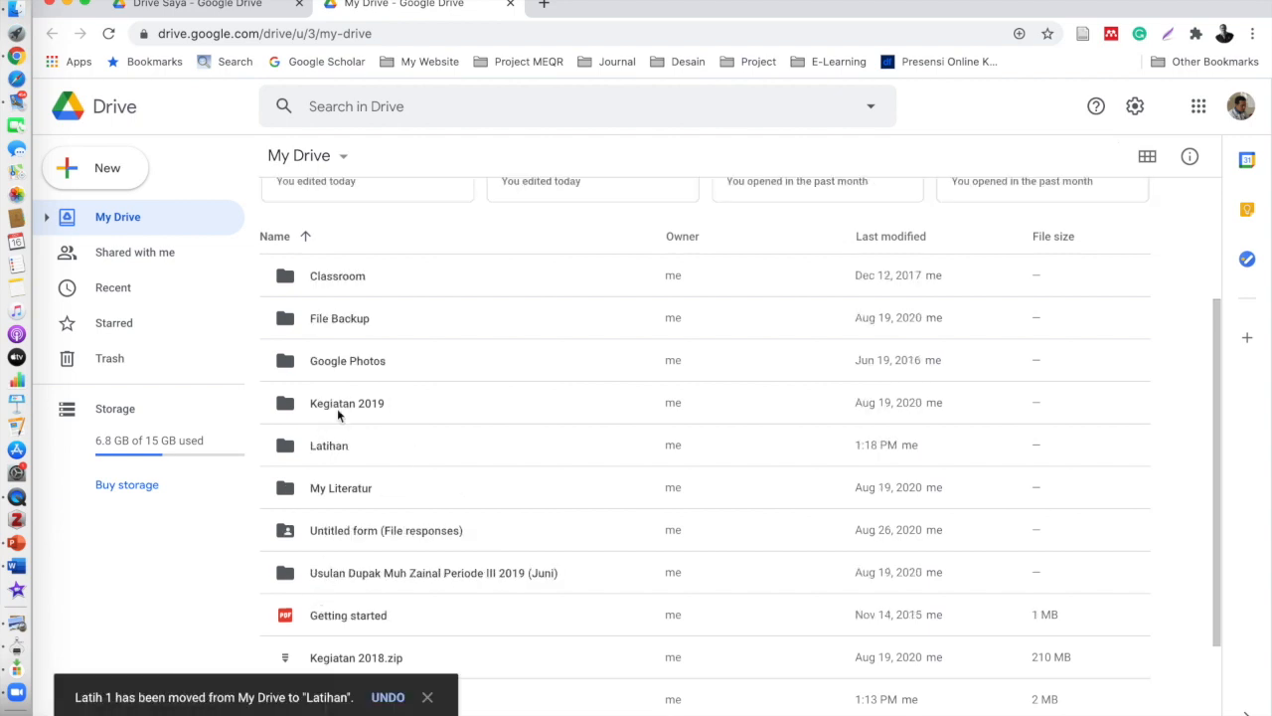
pyautogui.scroll(-3, 345, 537)
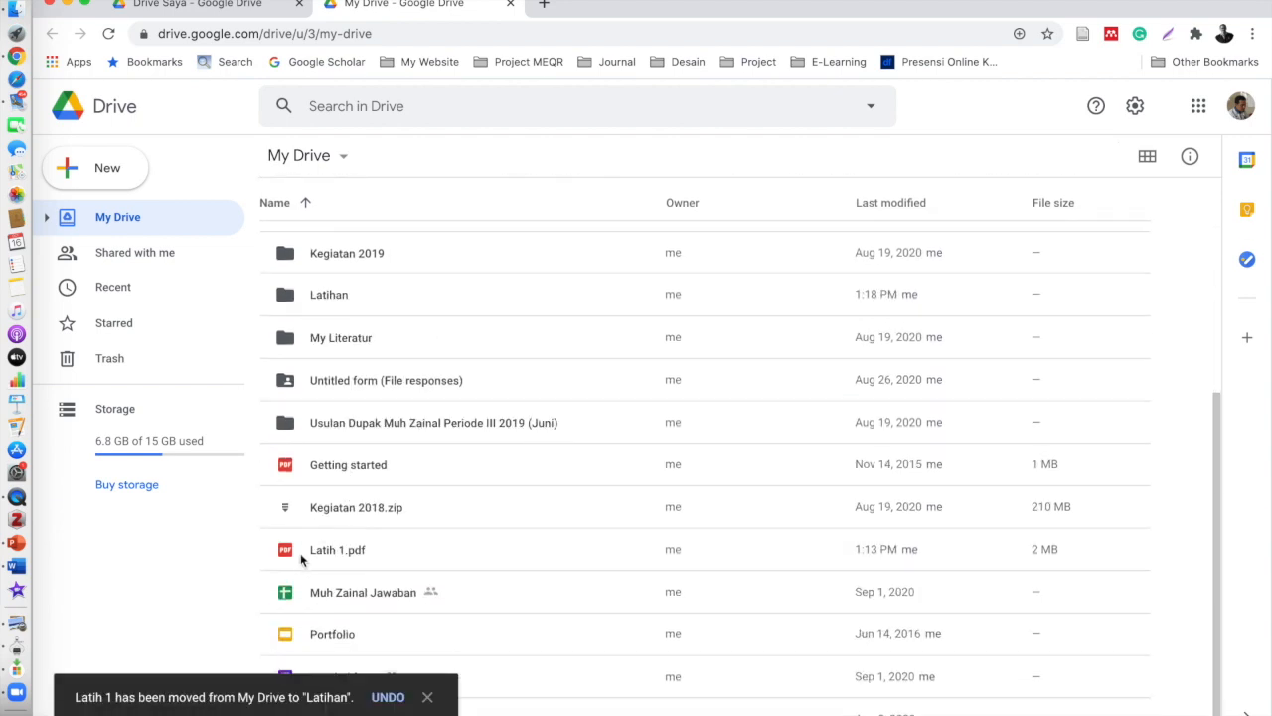
pyautogui.click(303, 558)
pyautogui.moveTo(300, 558); pyautogui.dragTo(308, 310)
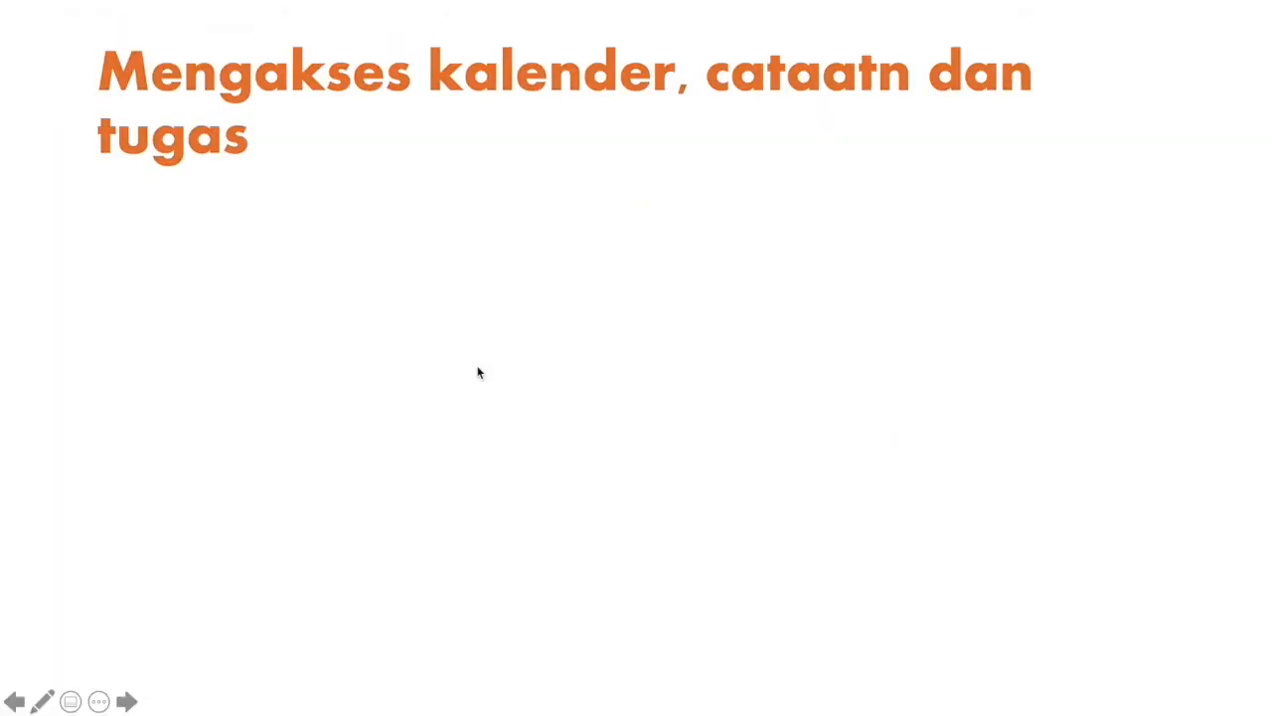
# Reveal the animated content on the slide about accessing calendar, notes and tasks
pyautogui.click(377, 511)
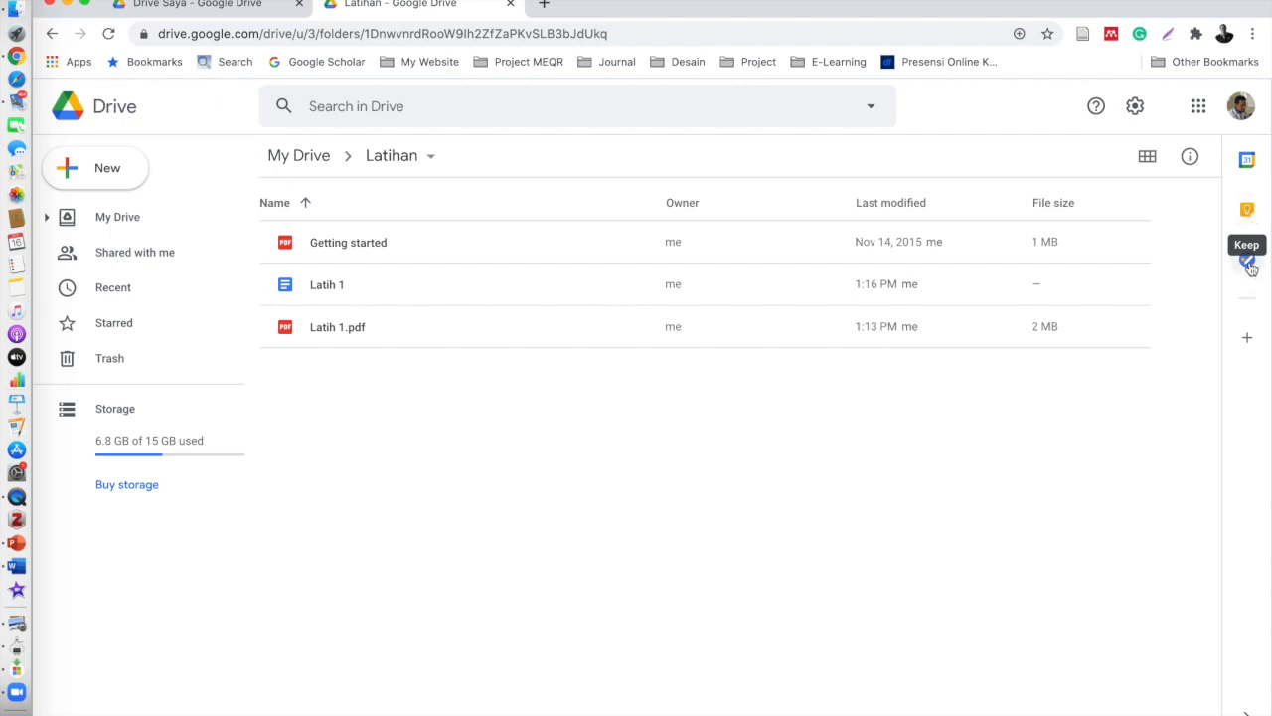
# Bring up the Calendar, Keep and Tasks side panels and add a task named 'Tugas 1'
pyautogui.click(1249, 160)
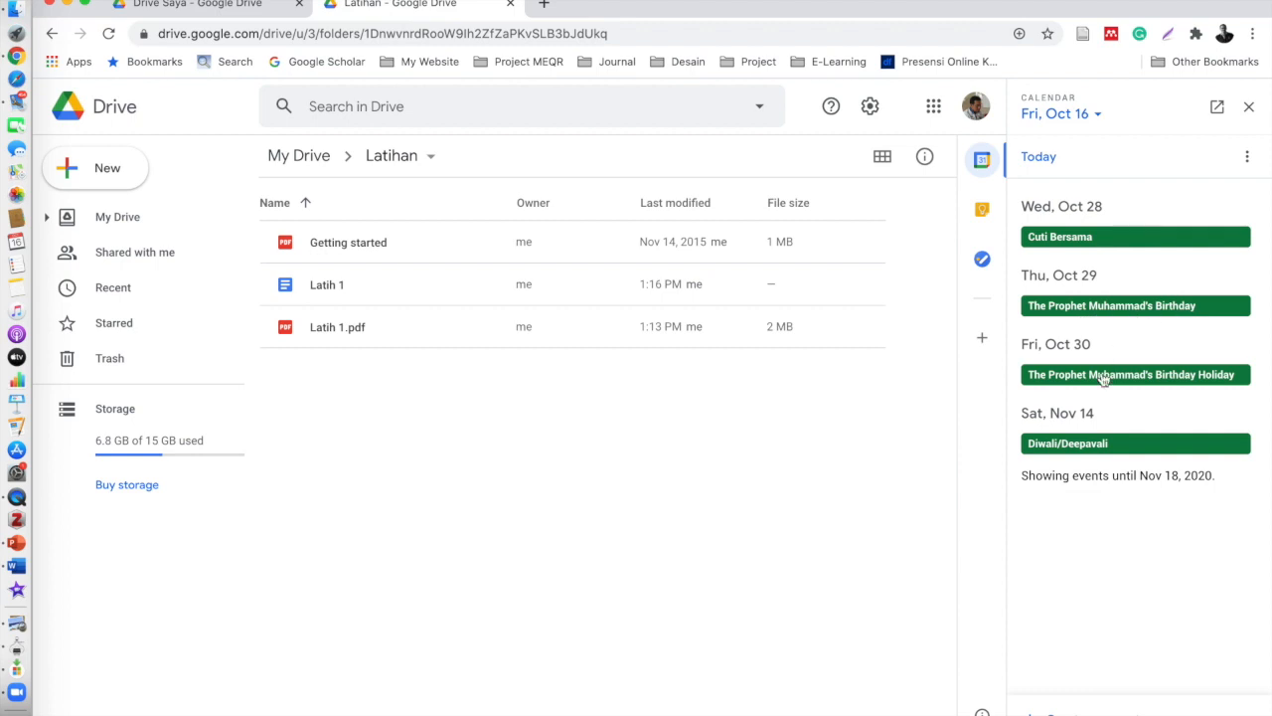
pyautogui.click(983, 212)
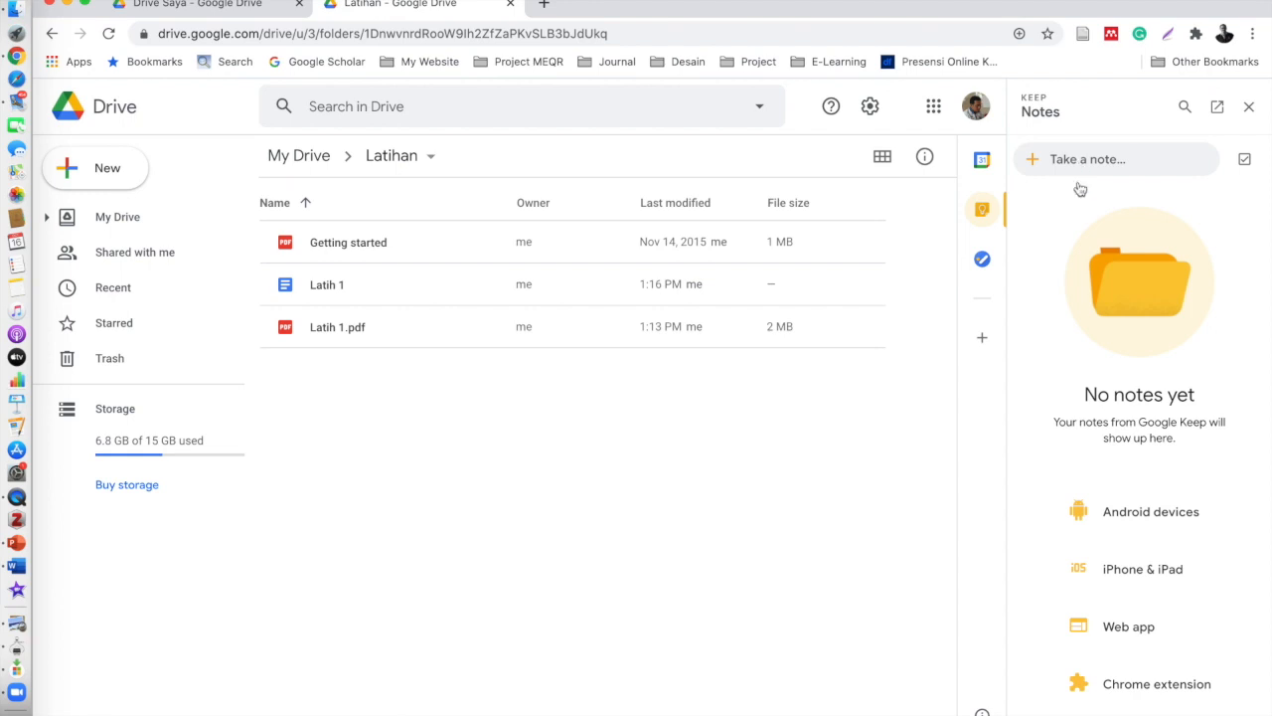
pyautogui.click(982, 259)
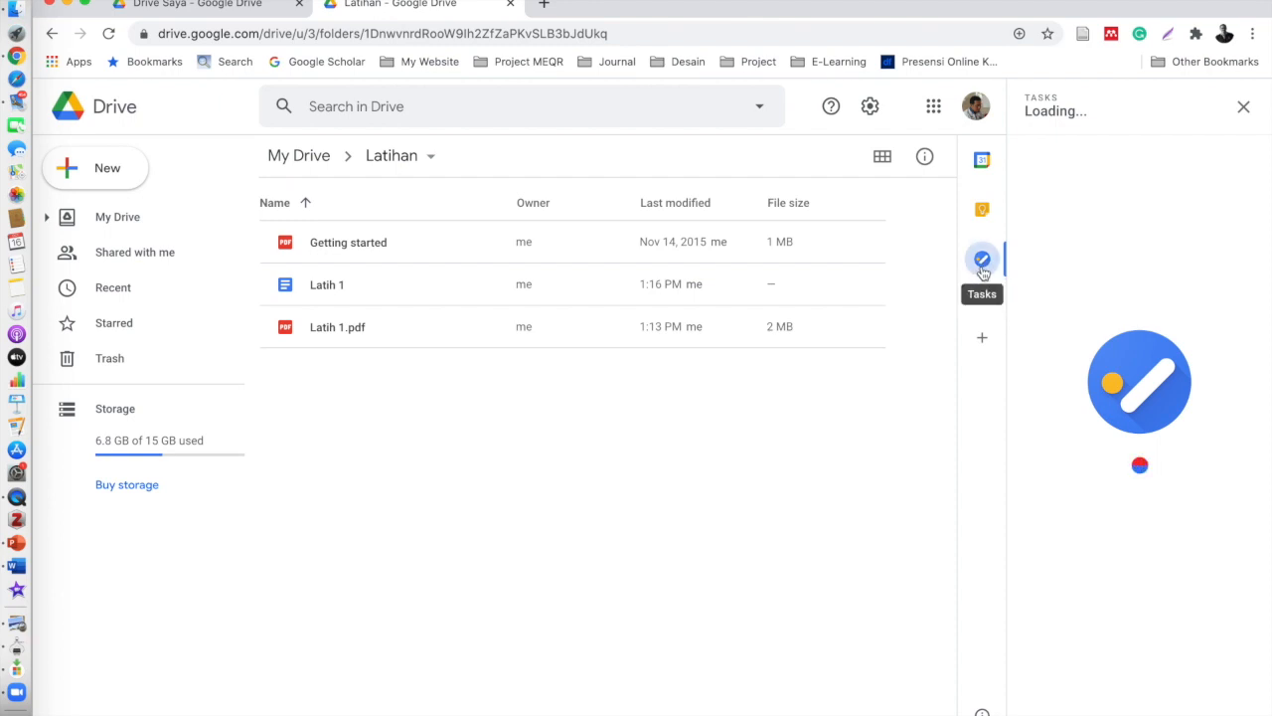
pyautogui.click(1037, 165)
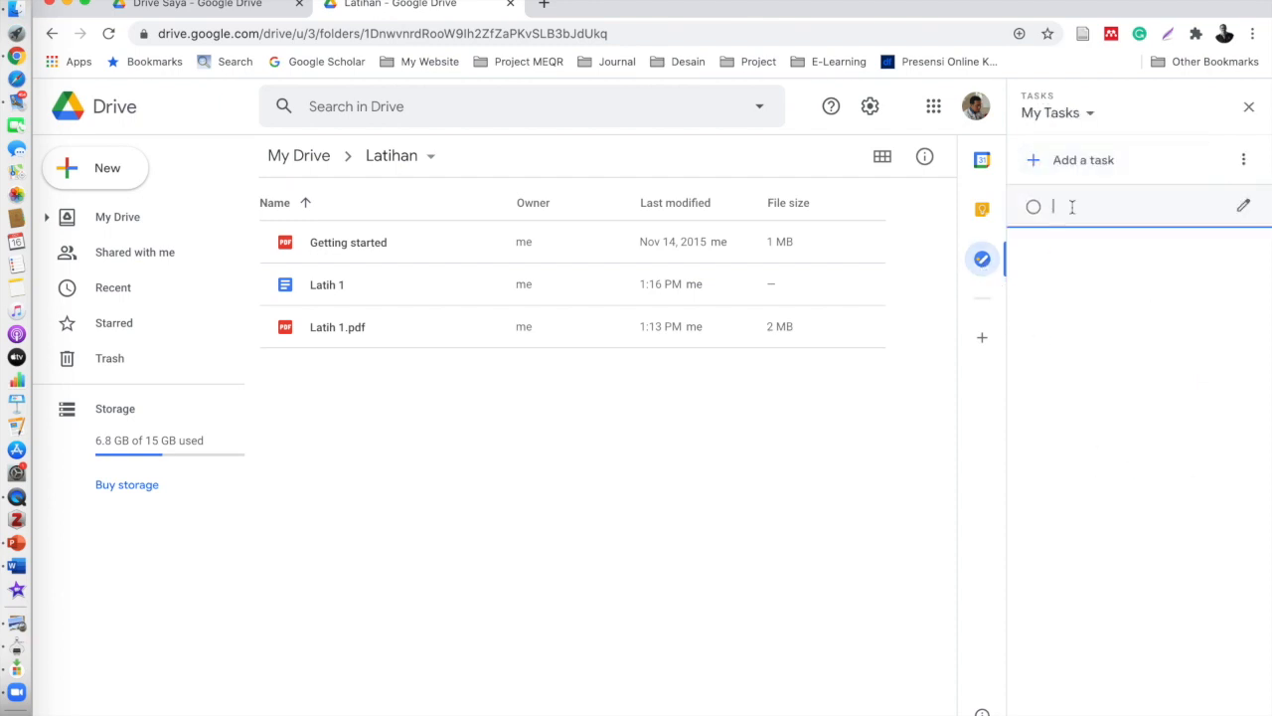
pyautogui.write('Tugas 1')
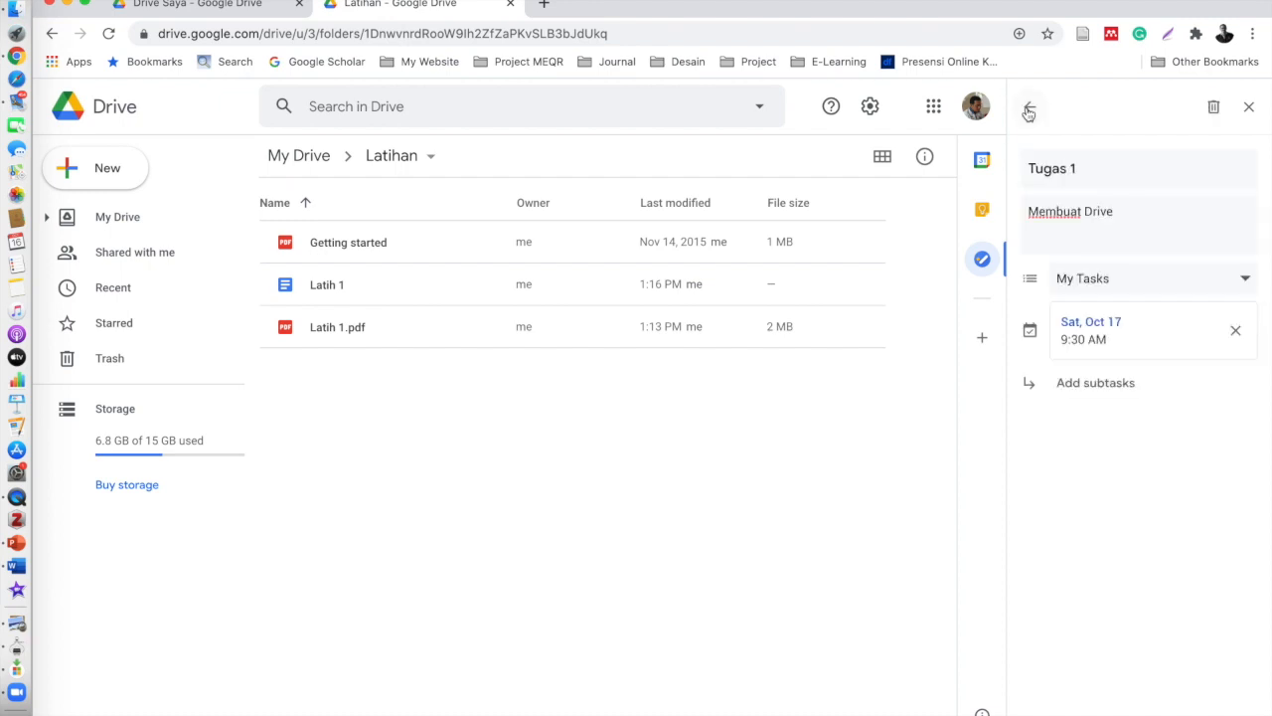
pyautogui.click(1028, 110)
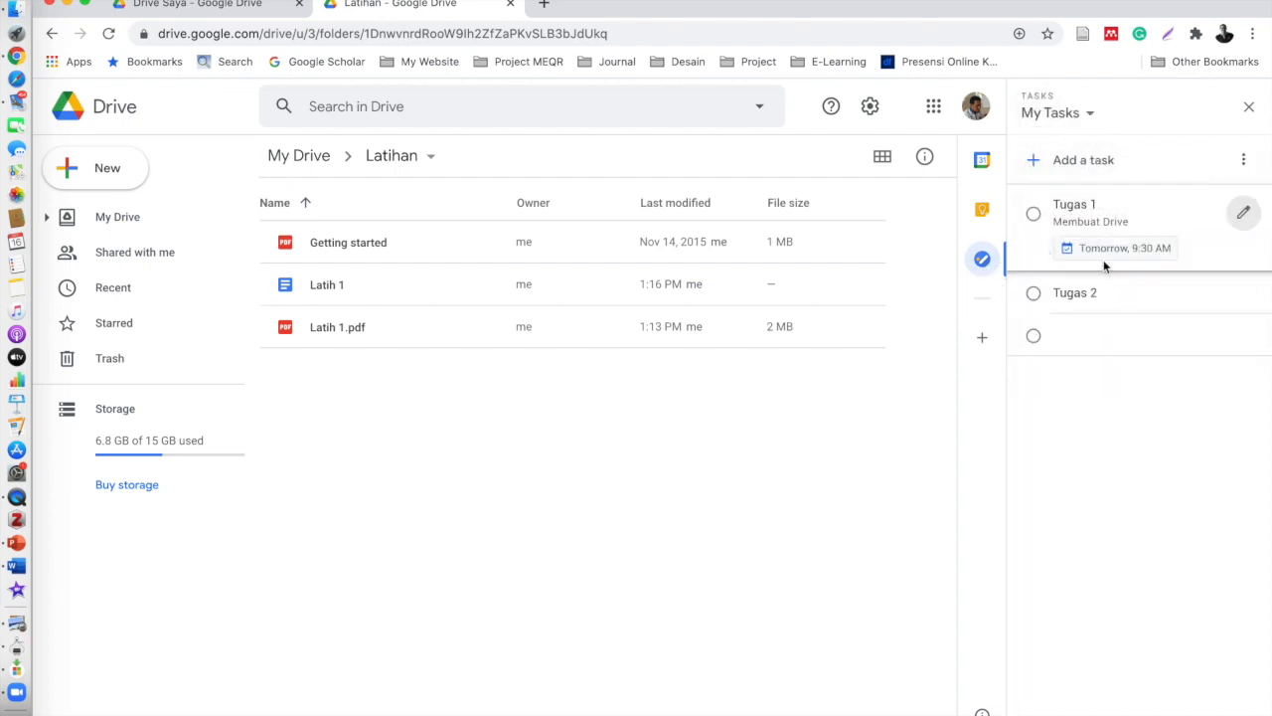
# Switch back through the Keep and Calendar panels, then advance the slideshow
pyautogui.click(982, 209)
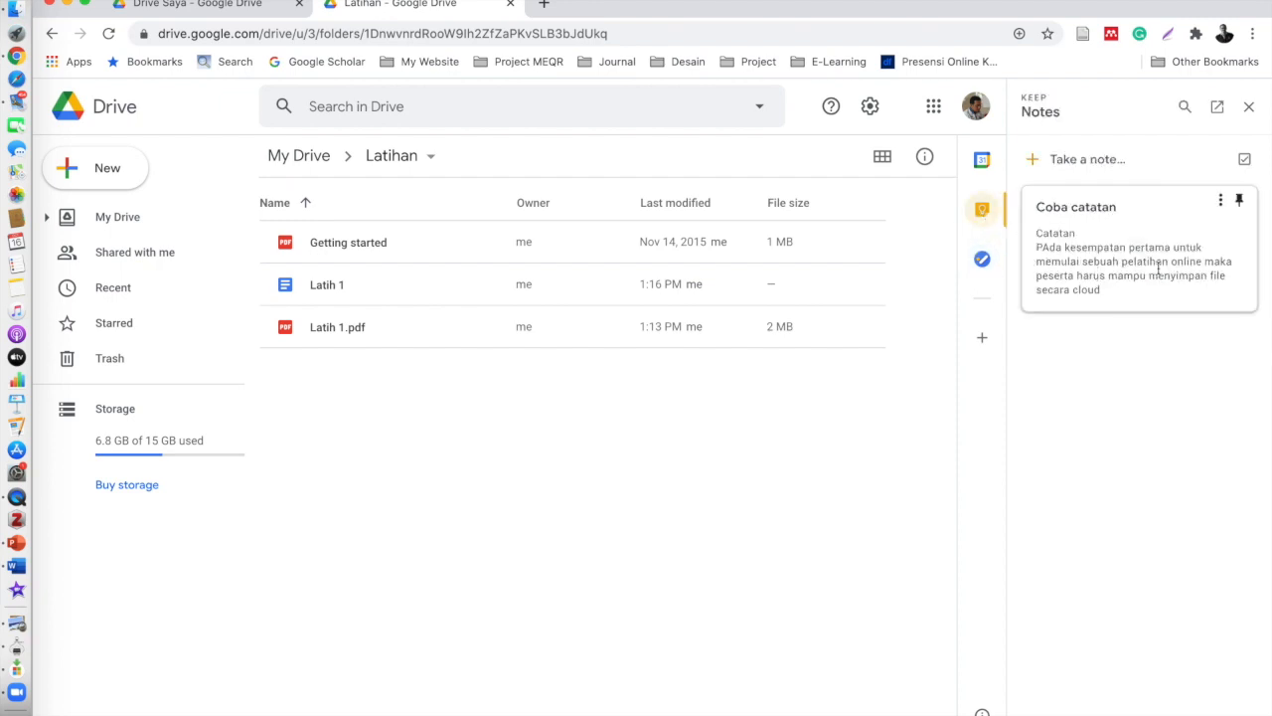
pyautogui.click(983, 159)
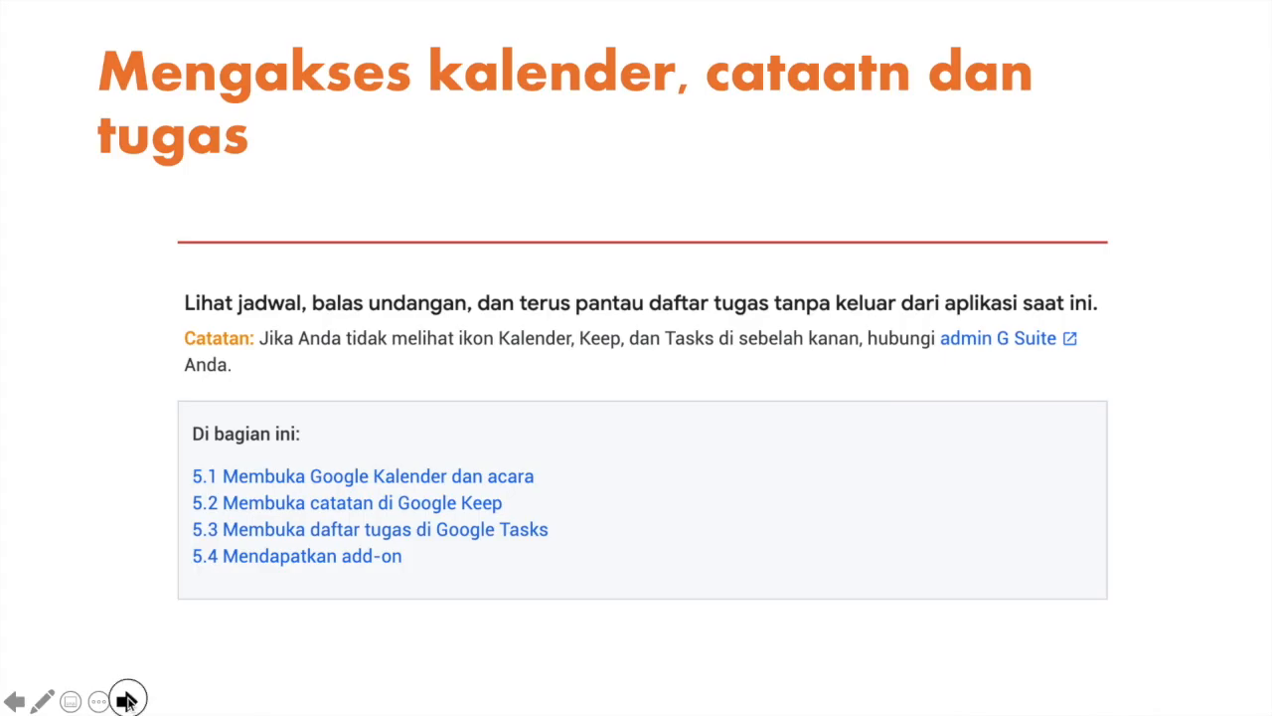
pyautogui.click(128, 701)
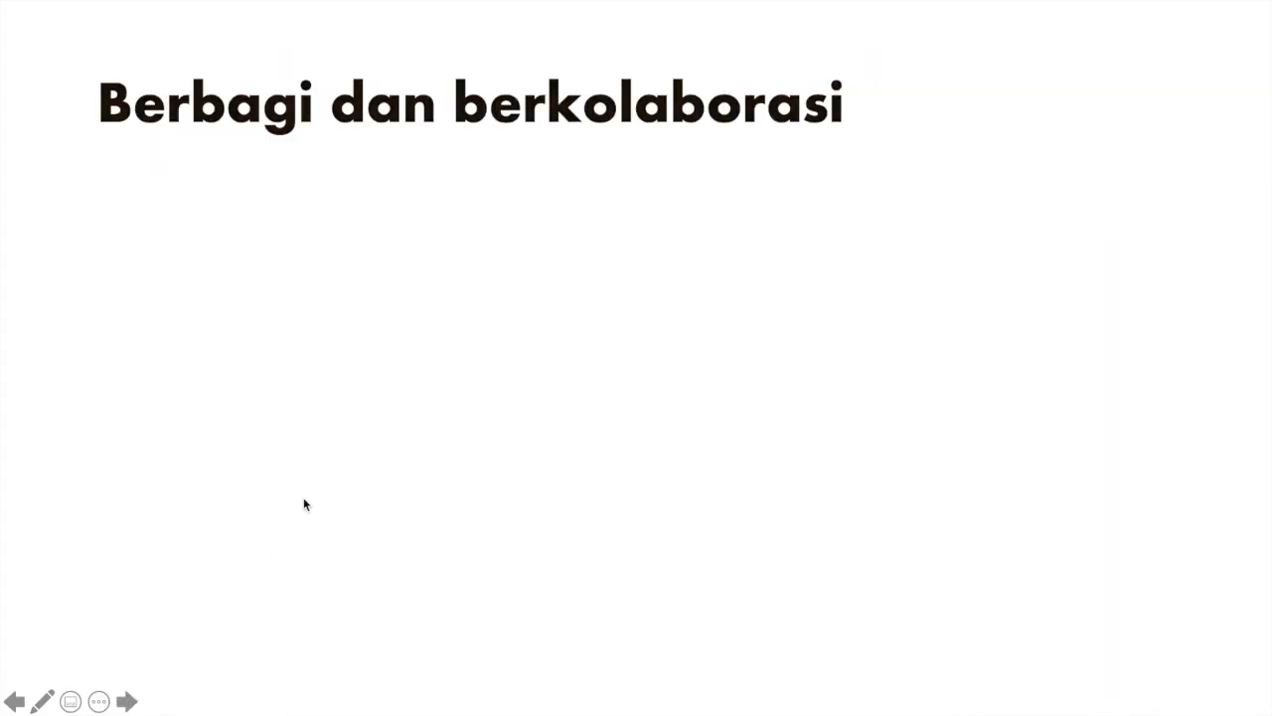
# Reveal the Google Drive content box on the 'Berbagi dan berkolaborasi' slide
pyautogui.click(379, 527)
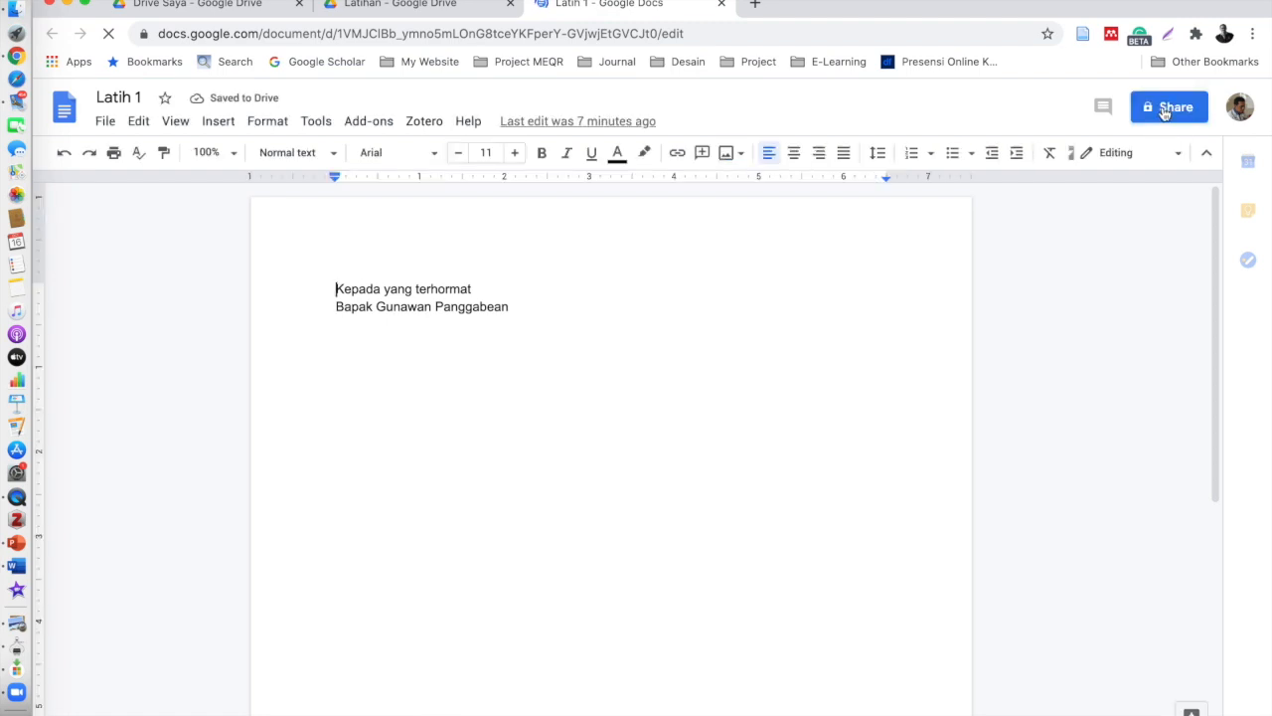
# Open Latih 1's share dialog and add the matching contact as an Editor
pyautogui.click(1165, 109)
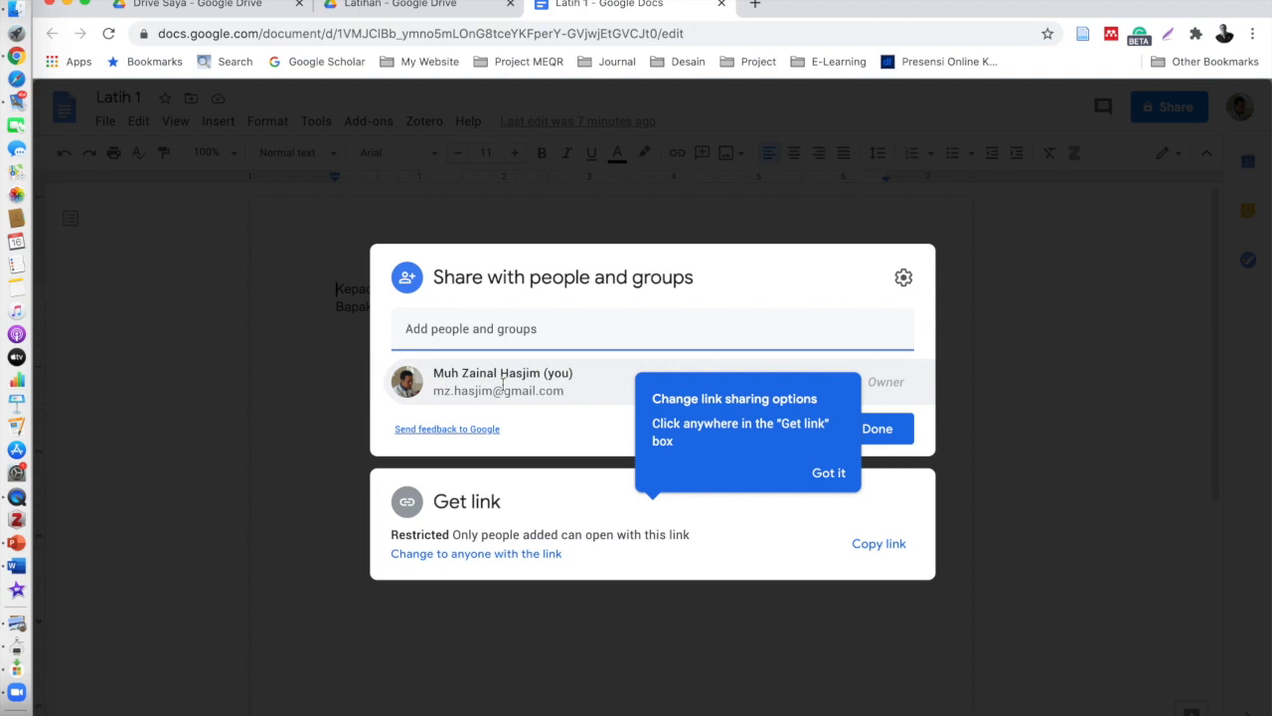
pyautogui.click(829, 474)
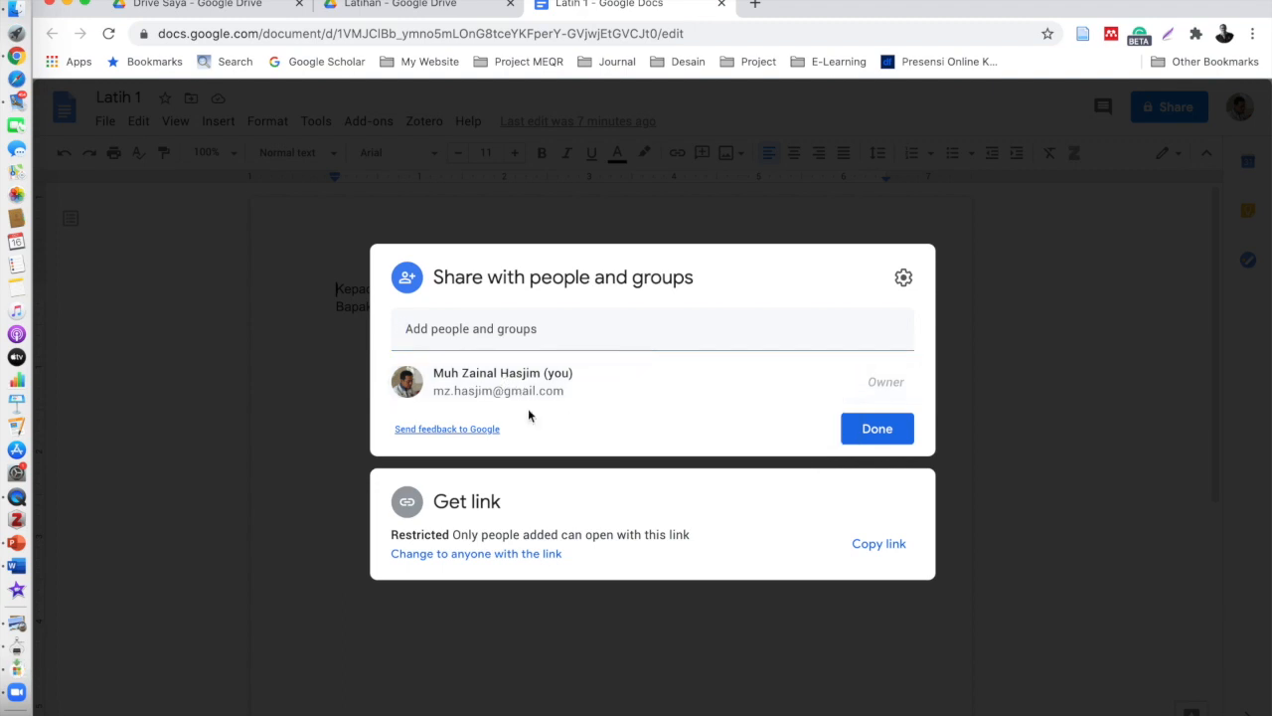
pyautogui.click(467, 328)
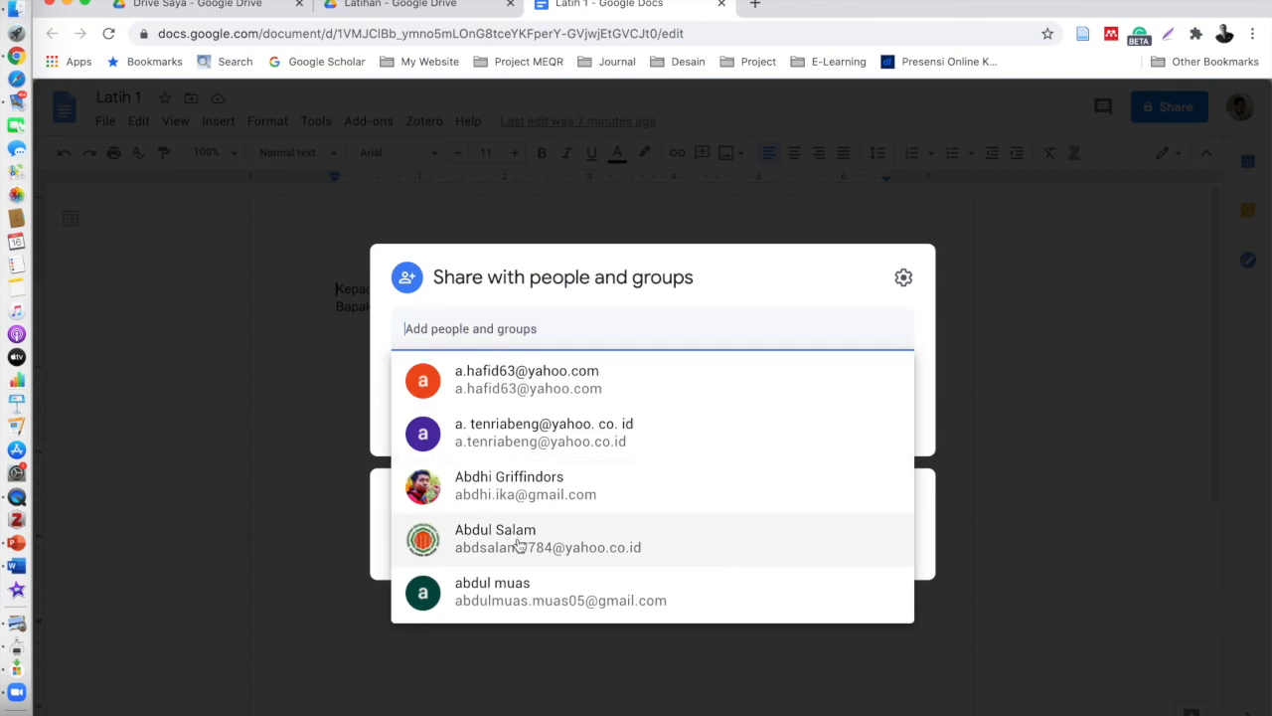
pyautogui.click(430, 326)
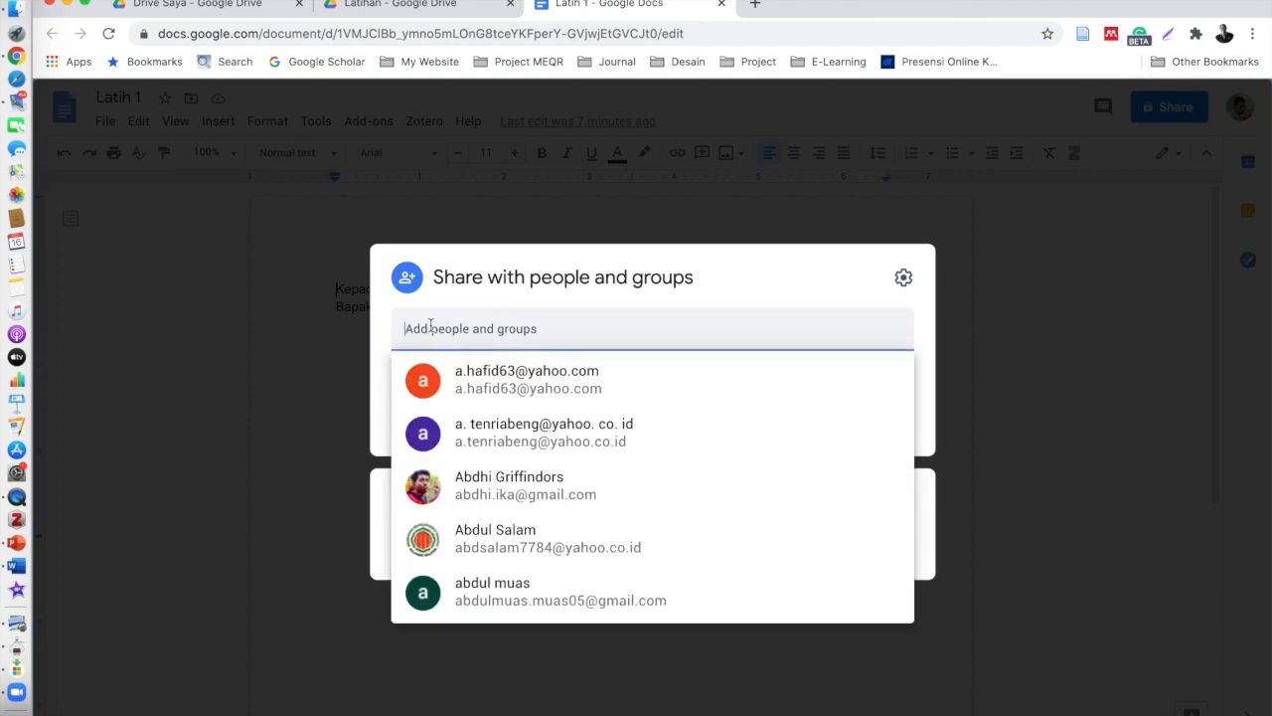
pyautogui.write('uaksena')
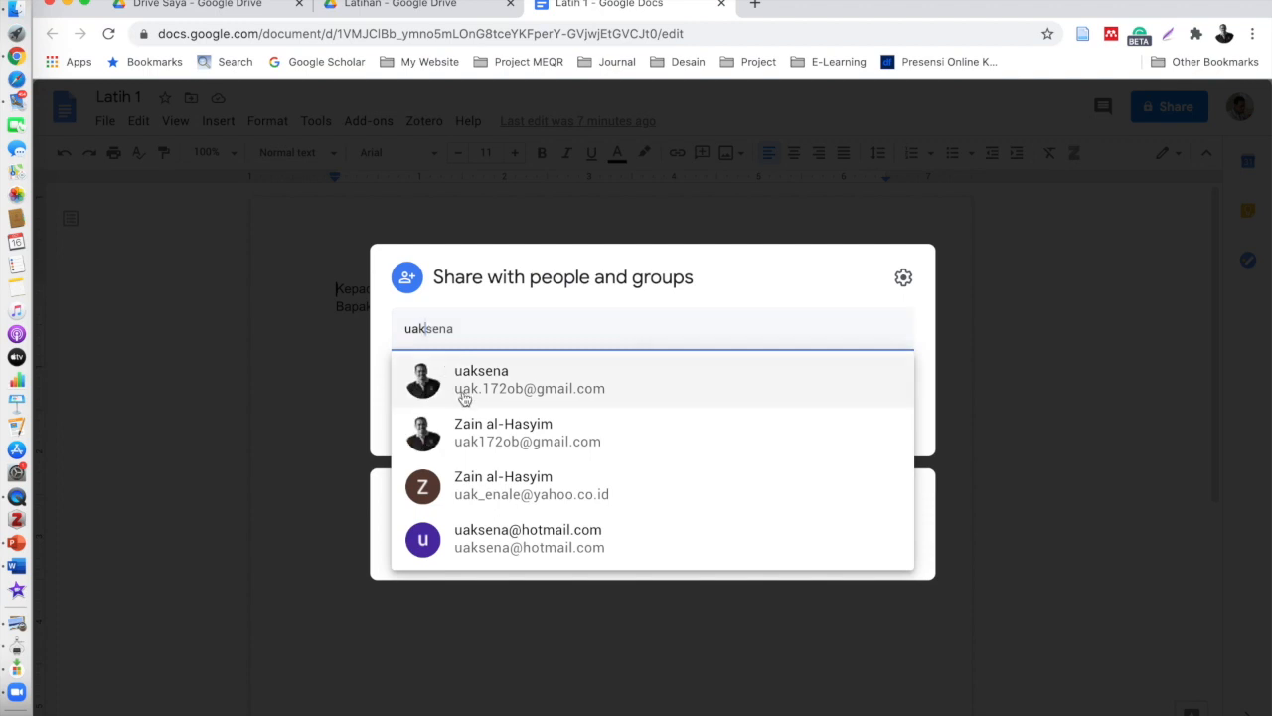
pyautogui.click(503, 389)
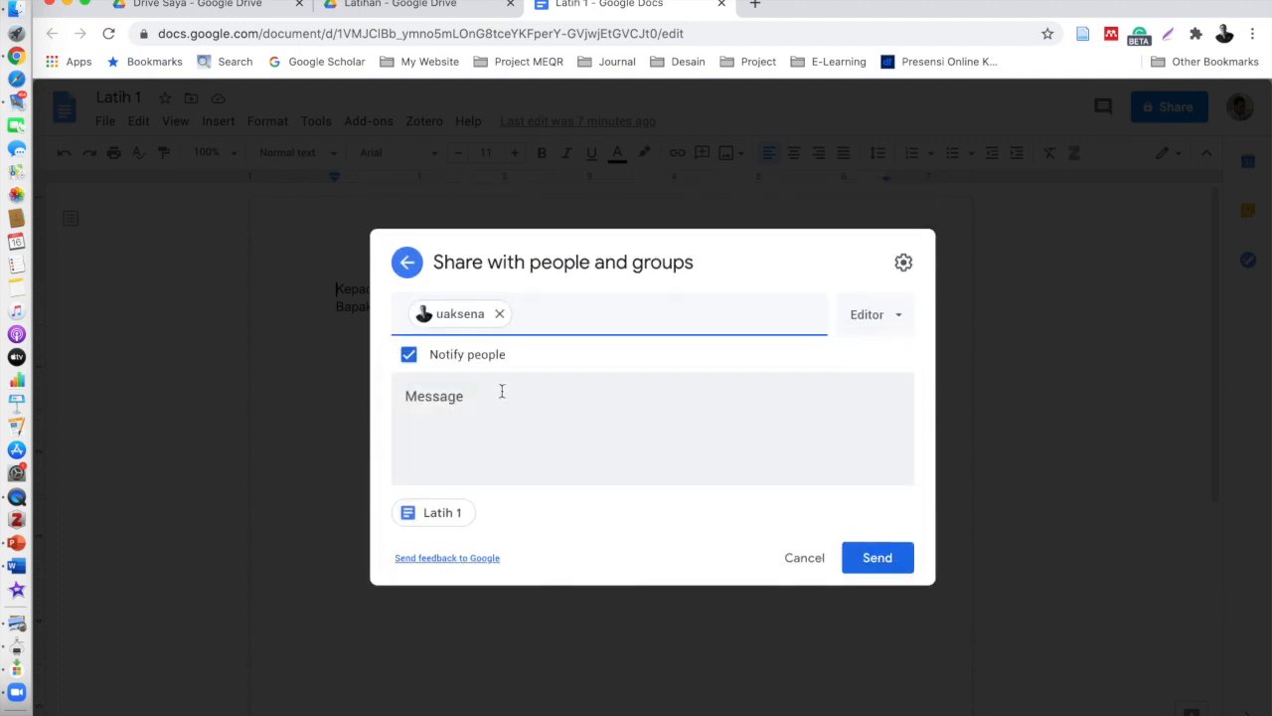
# Add the message 'Silahkan dilengkapi' and send the share invitation
pyautogui.click(468, 402)
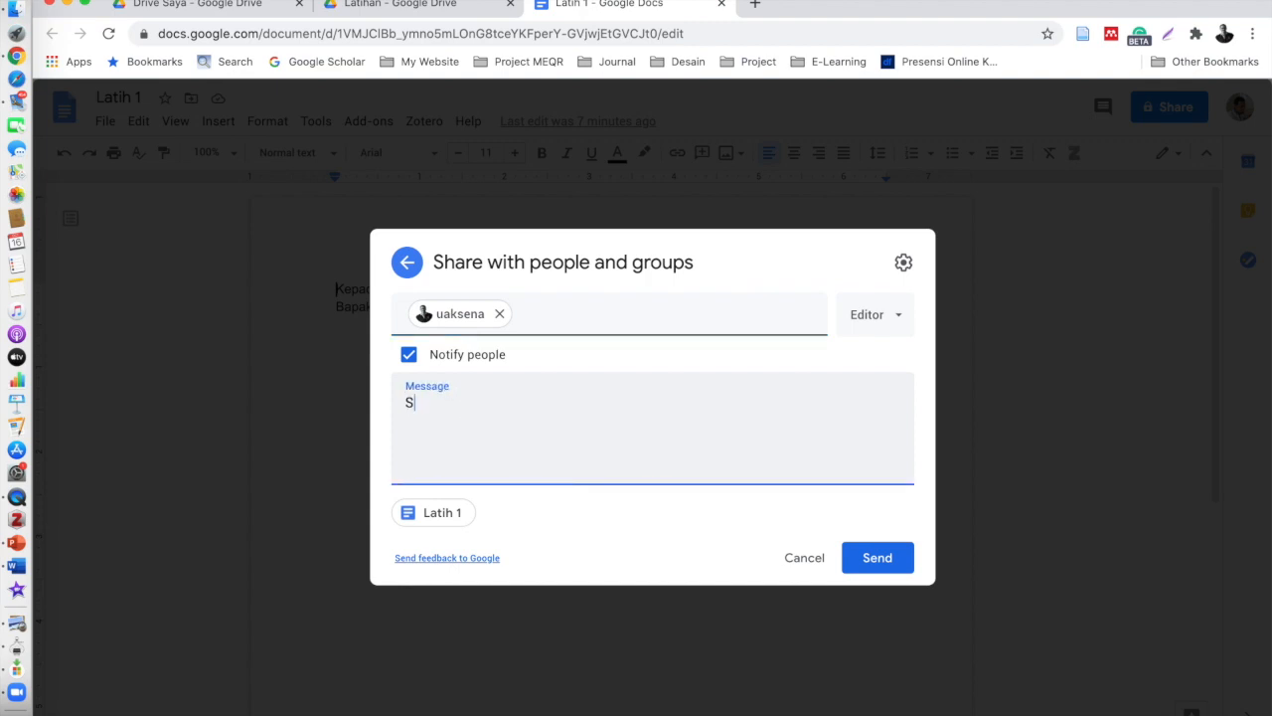
pyautogui.write('Silahkan dilengkapi')
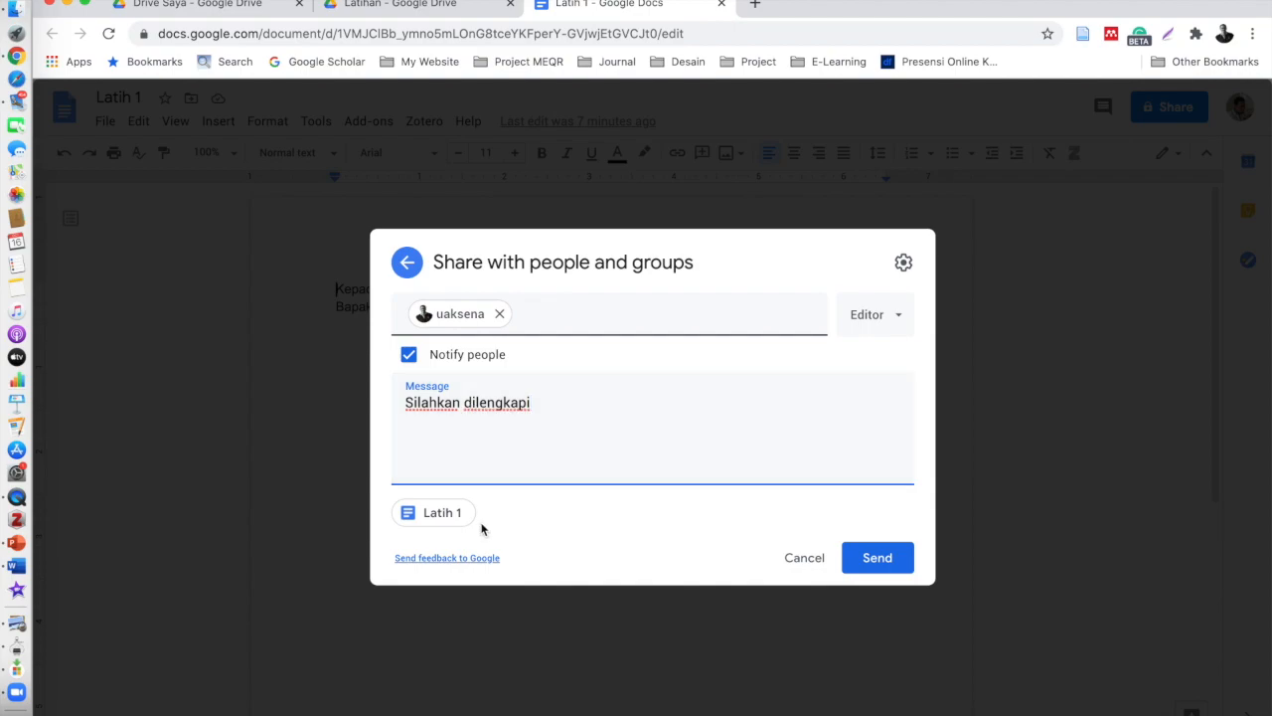
pyautogui.click(875, 559)
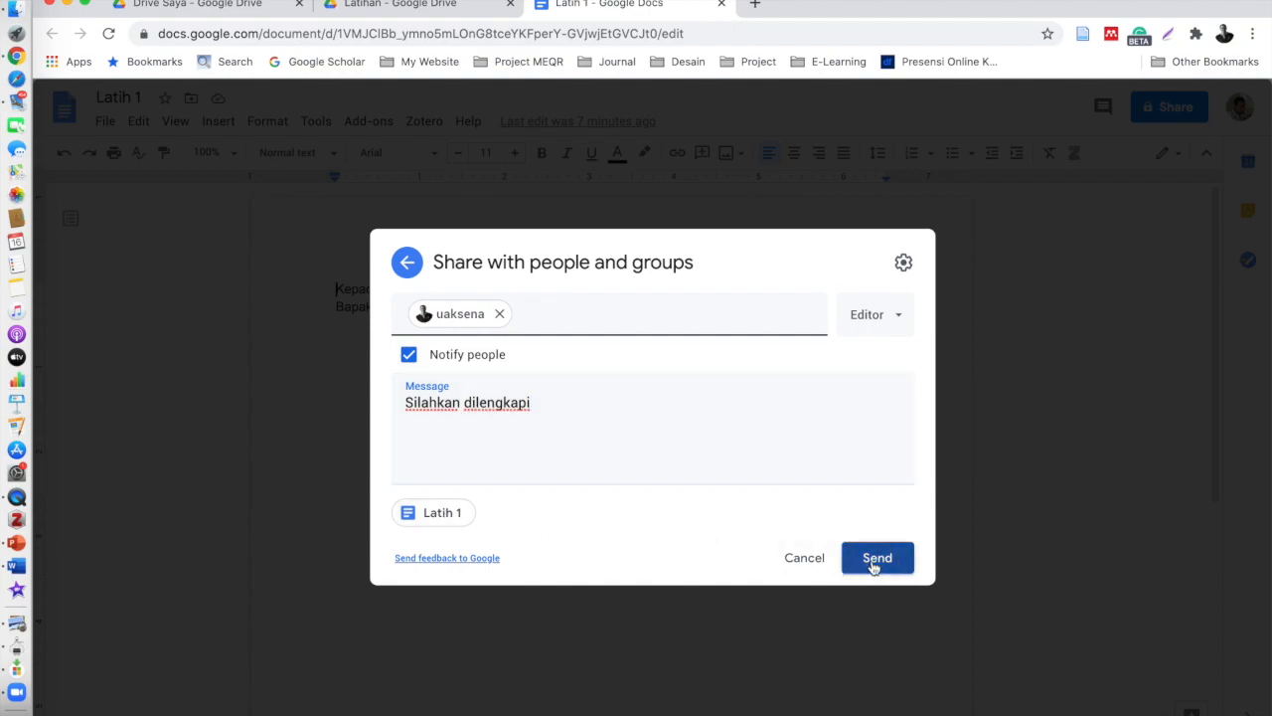